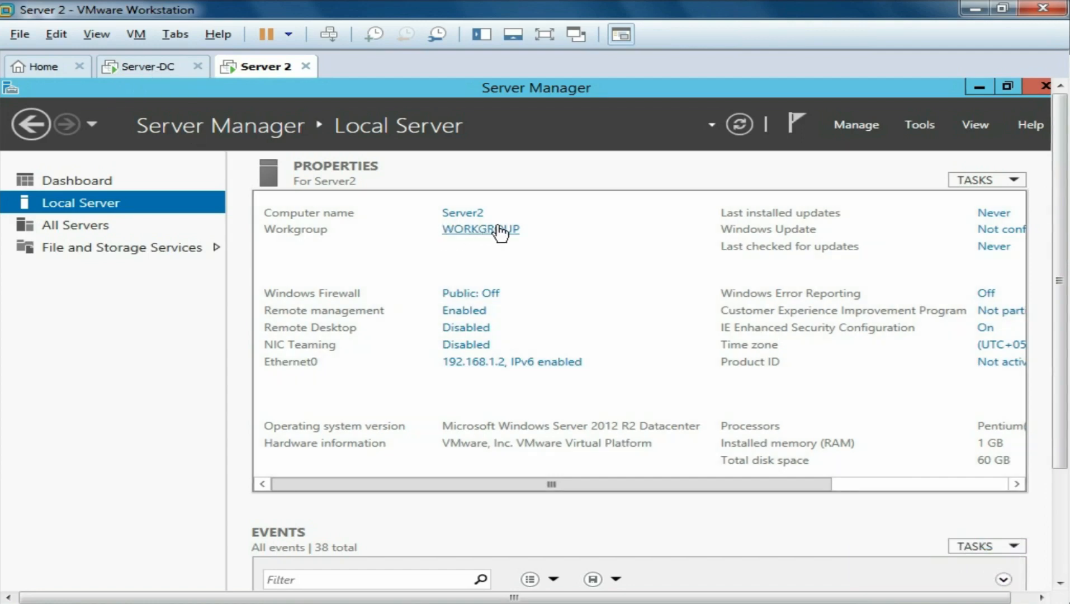
- Bring up the Server-DC VM tab and run it full screen, showing Server Manager's Local Server page
left_click(160, 71)
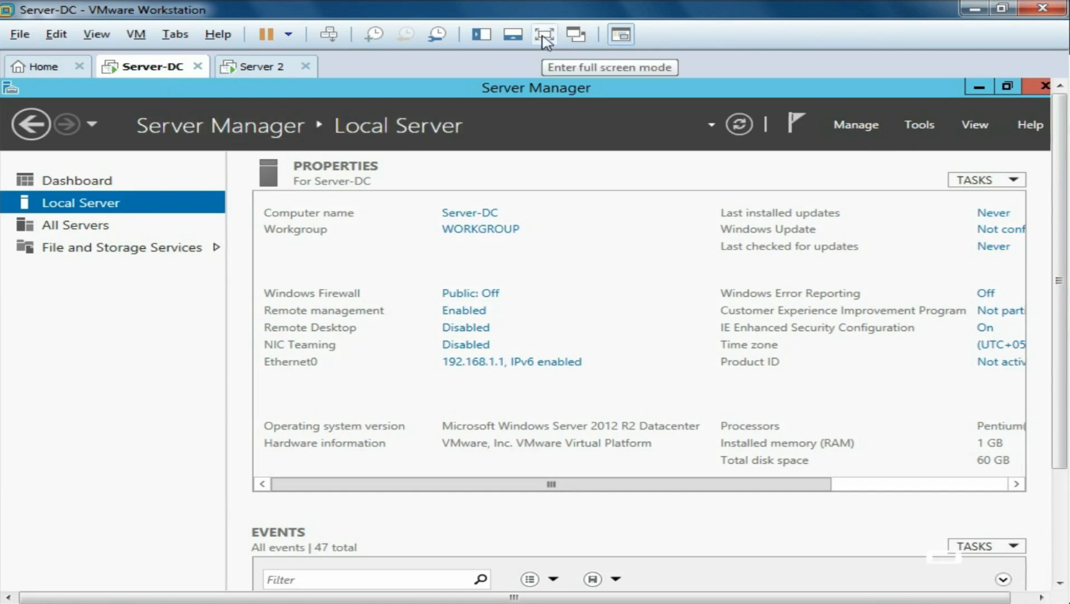
left_click(544, 36)
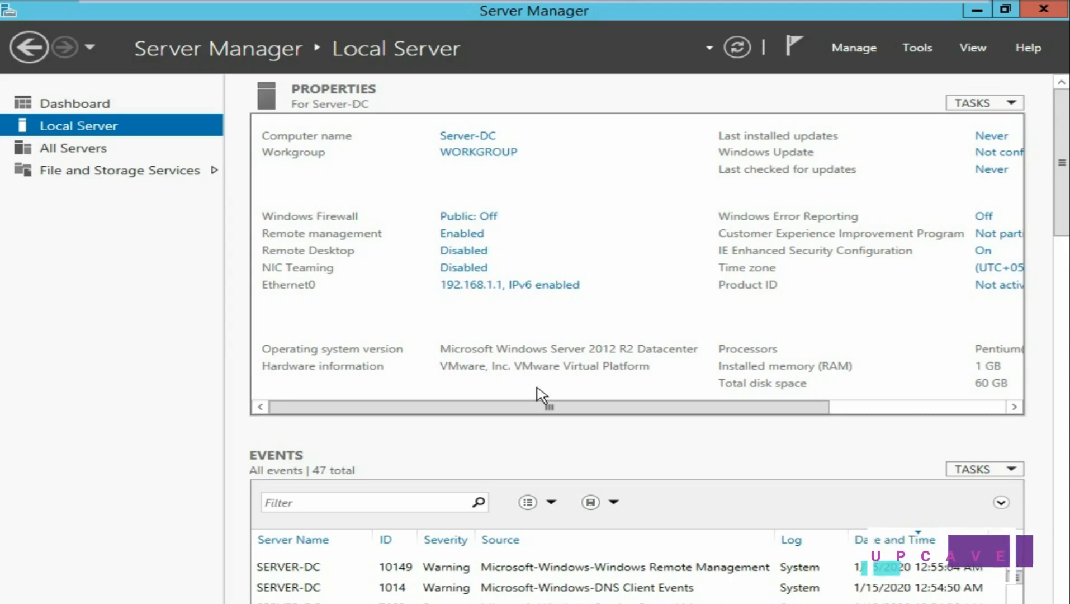
mouse_move(815, 8)
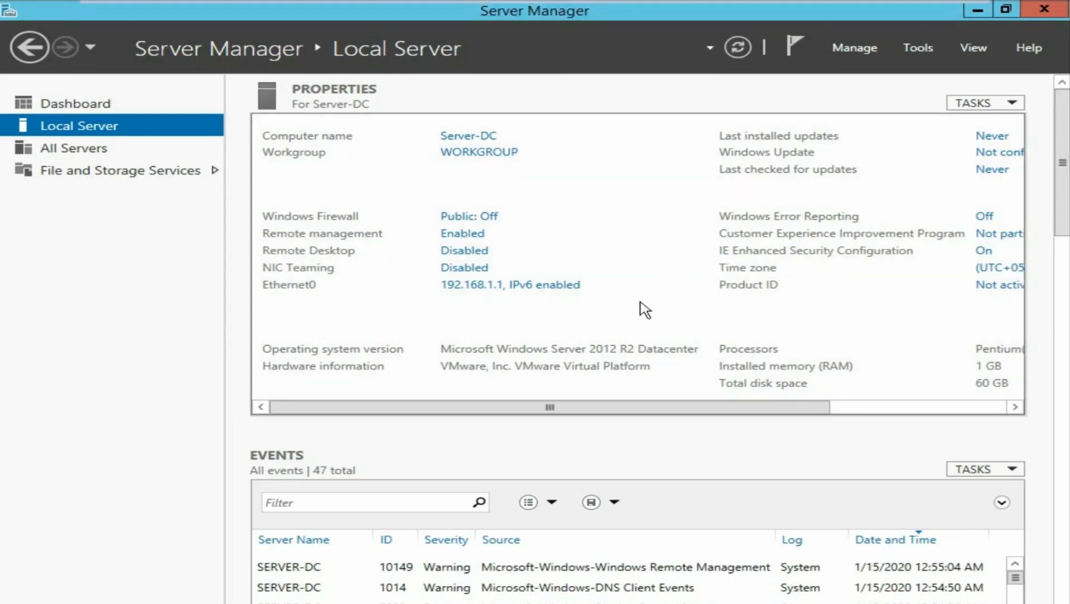
- Launch Add Roles and Features from Manage, keeping role-based installation with Server-DC as destination
left_click(858, 47)
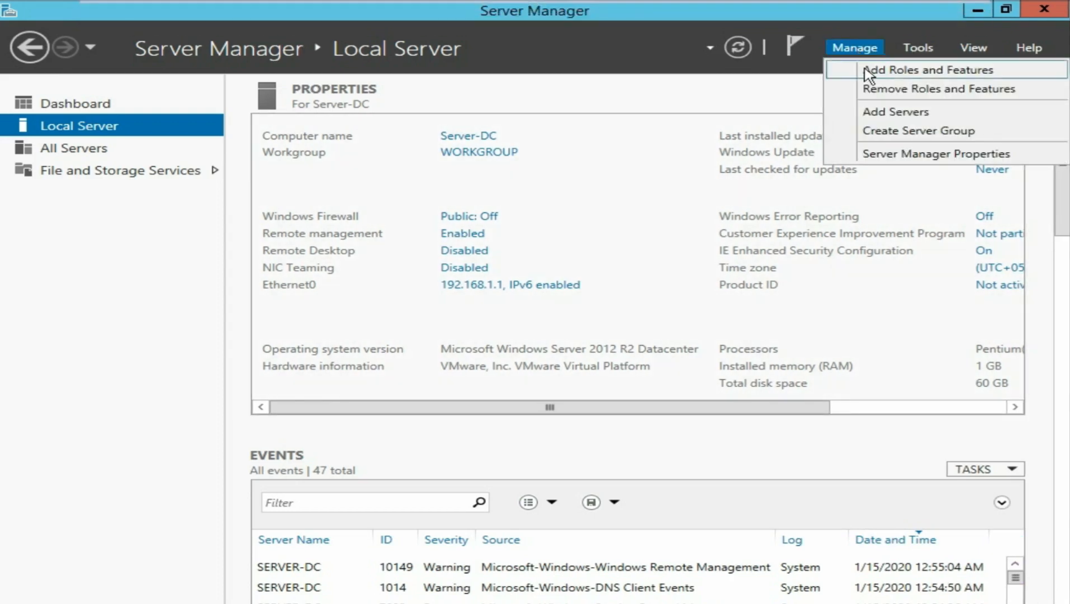
left_click(950, 71)
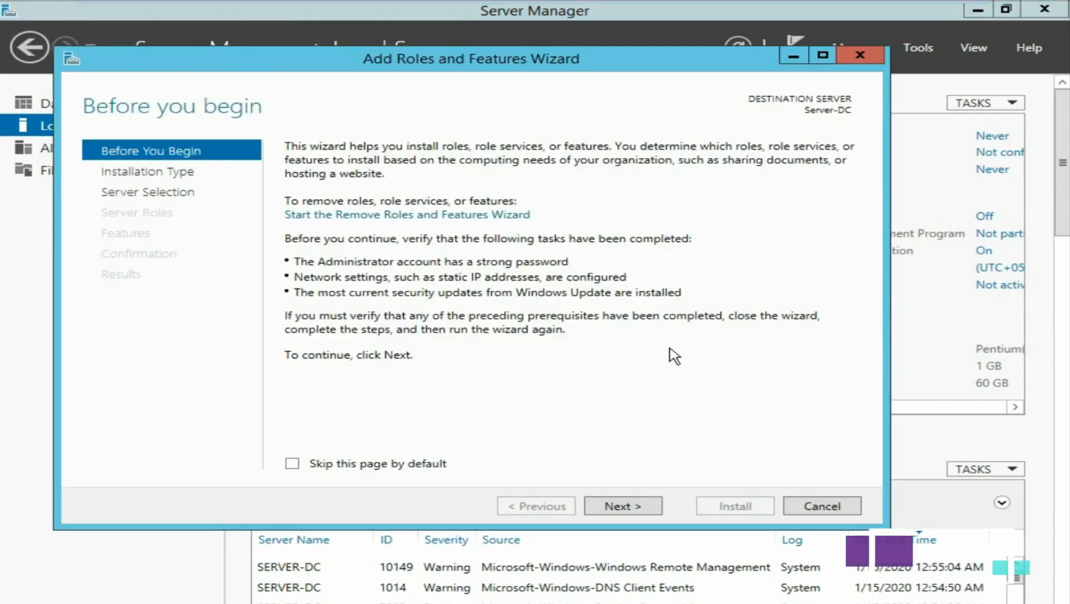
left_click(622, 510)
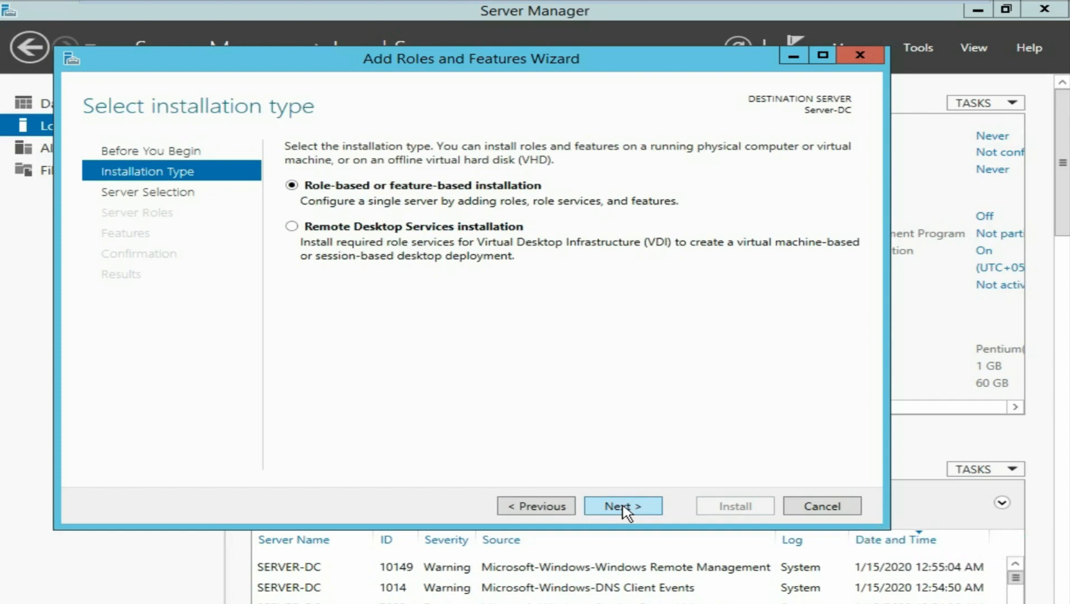
left_click(622, 508)
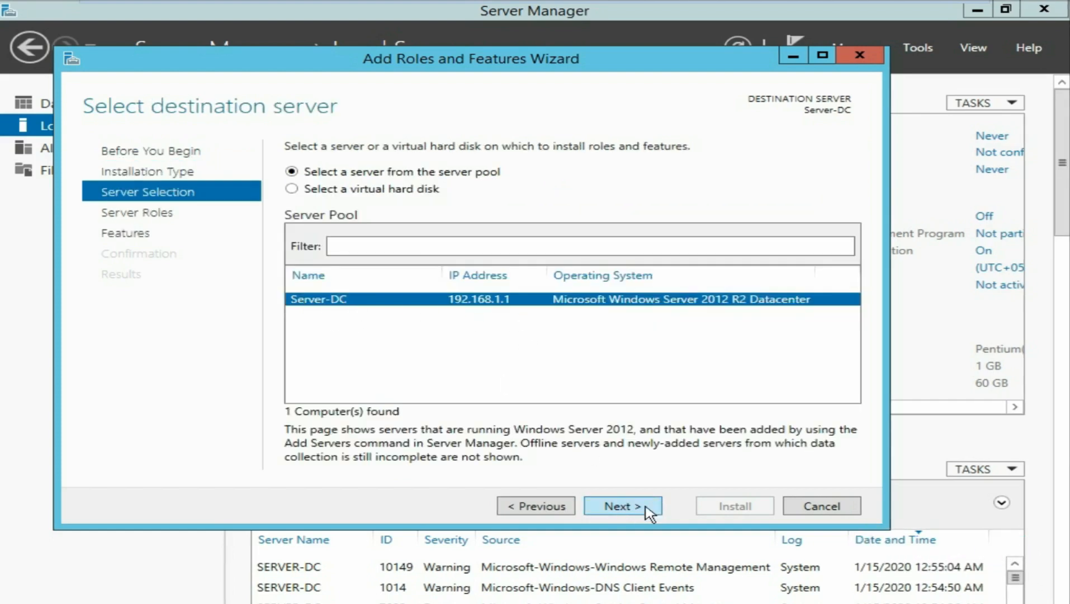
left_click(619, 509)
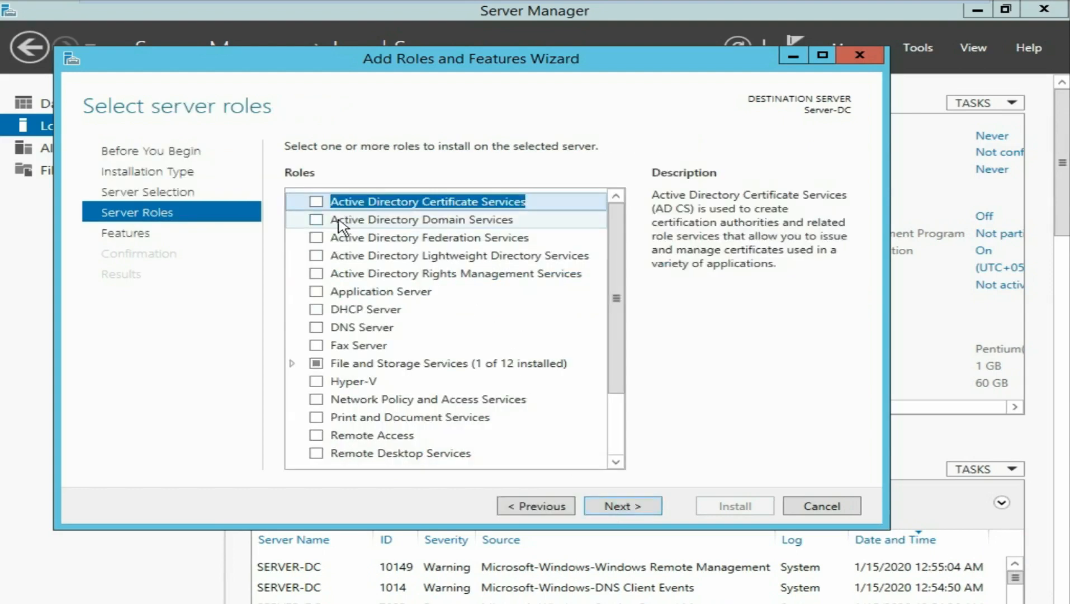
- Check Active Directory Domain Services with its management features and keep default features through to confirmation
left_click(317, 220)
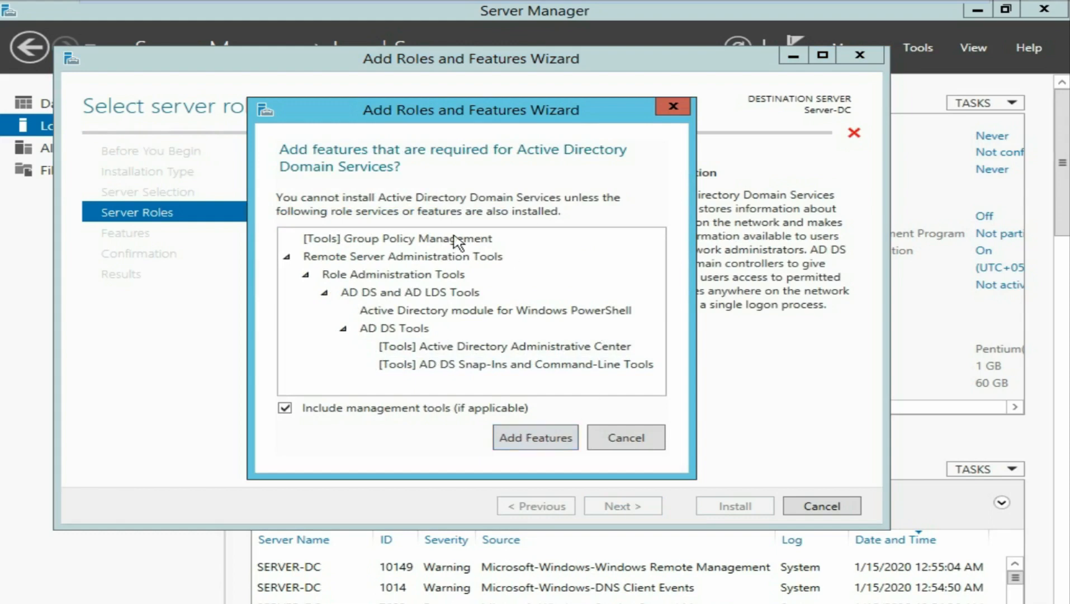
left_click(544, 445)
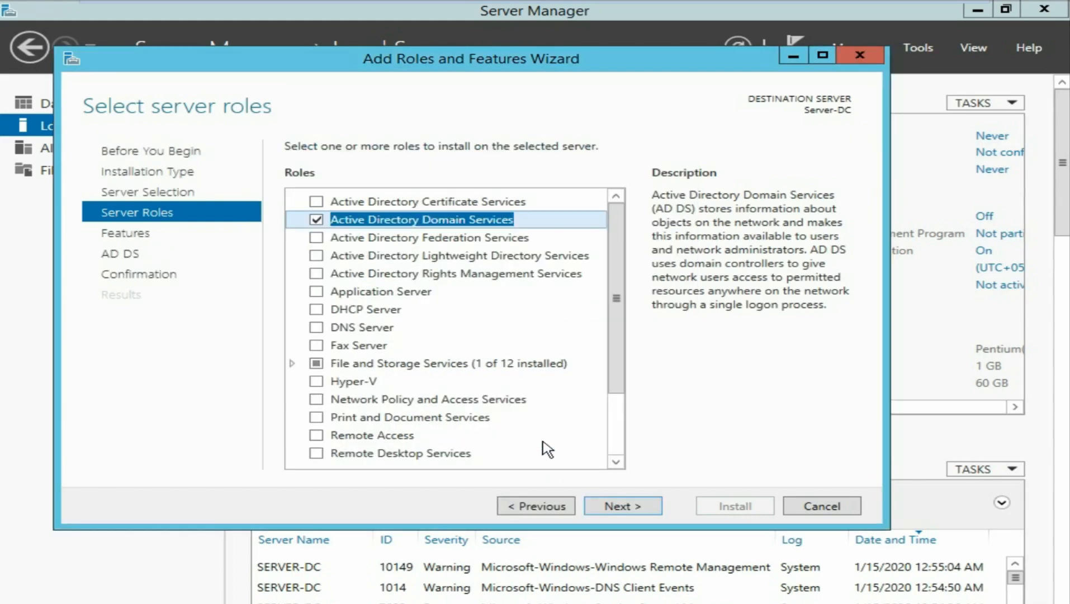
left_click(628, 508)
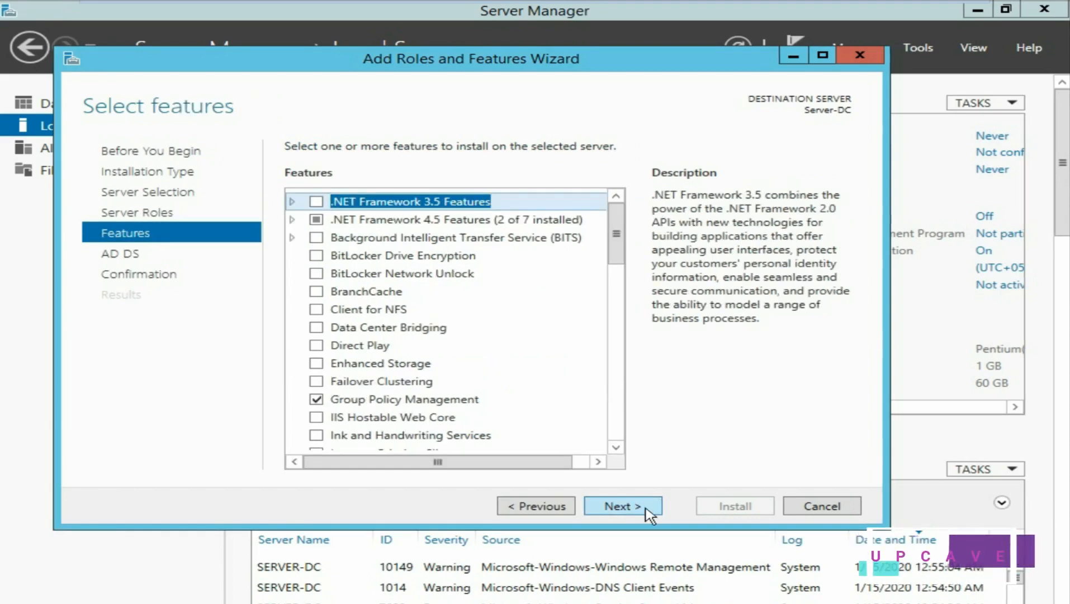
left_click(644, 509)
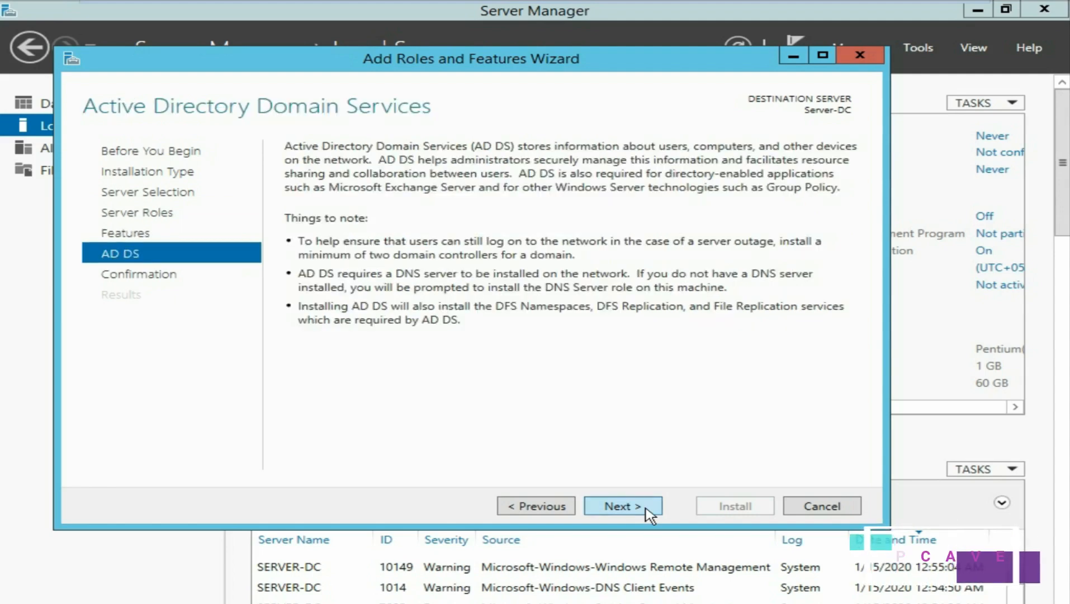
left_click(648, 511)
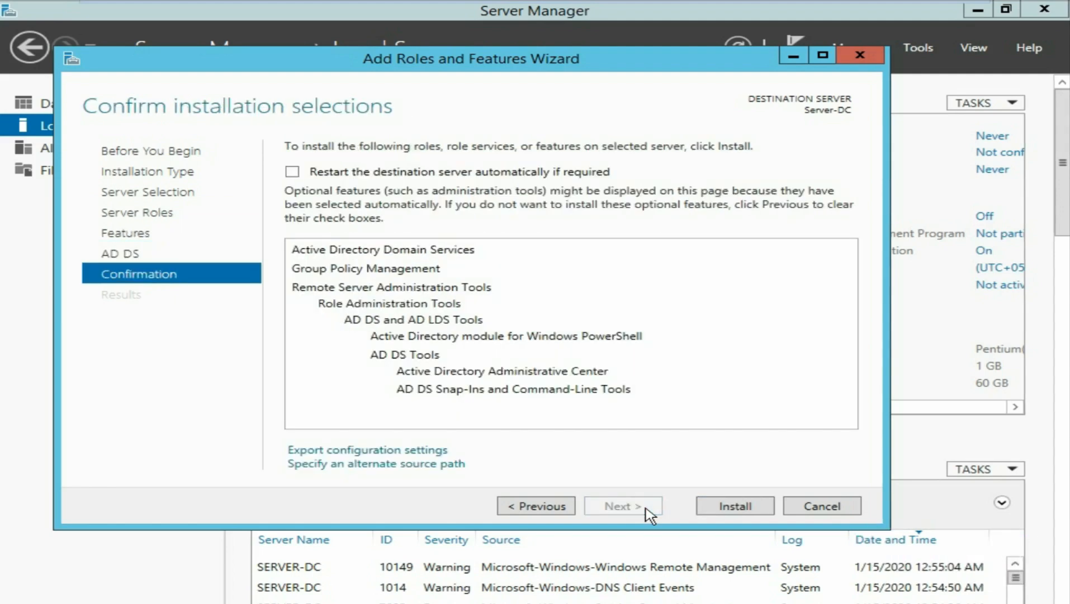
- Install AD DS on Server-DC and close the wizard once installation succeeds
left_click(736, 509)
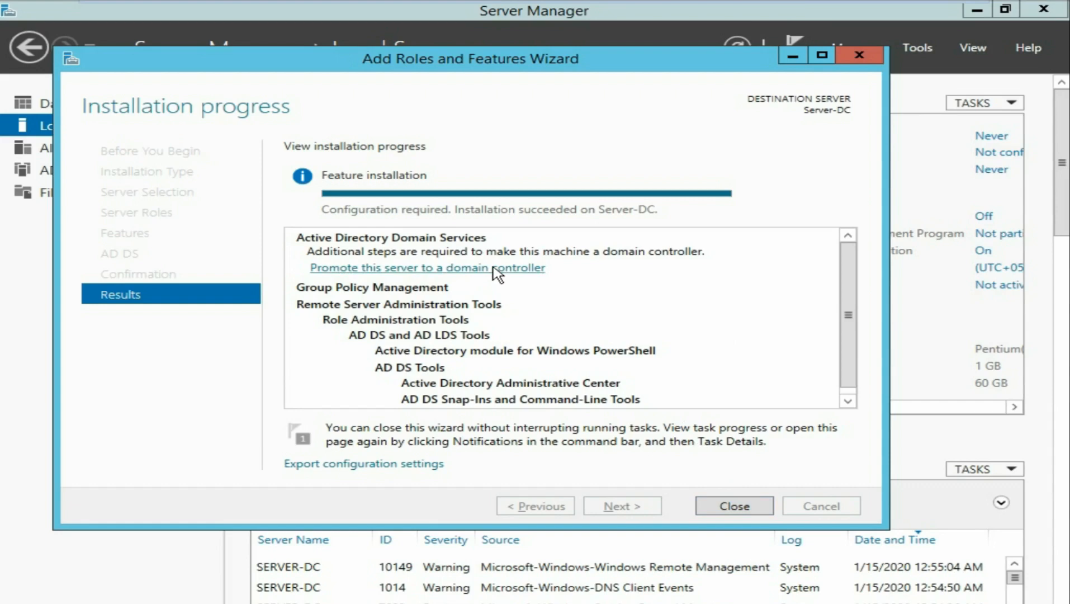
left_click(734, 506)
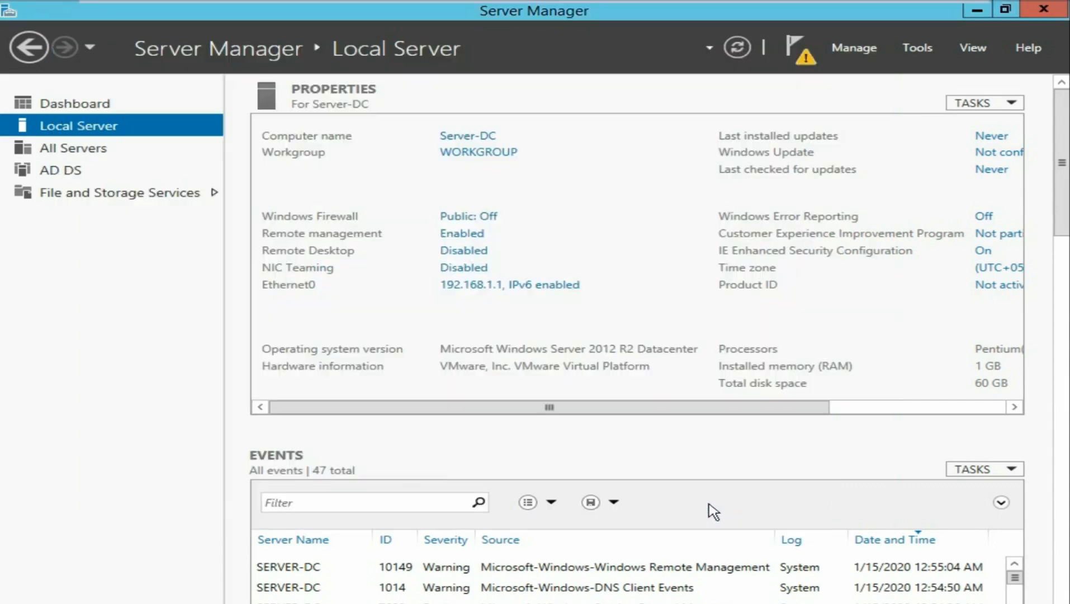
- Choose 'Promote this server to a domain controller' from the notifications flag
left_click(795, 47)
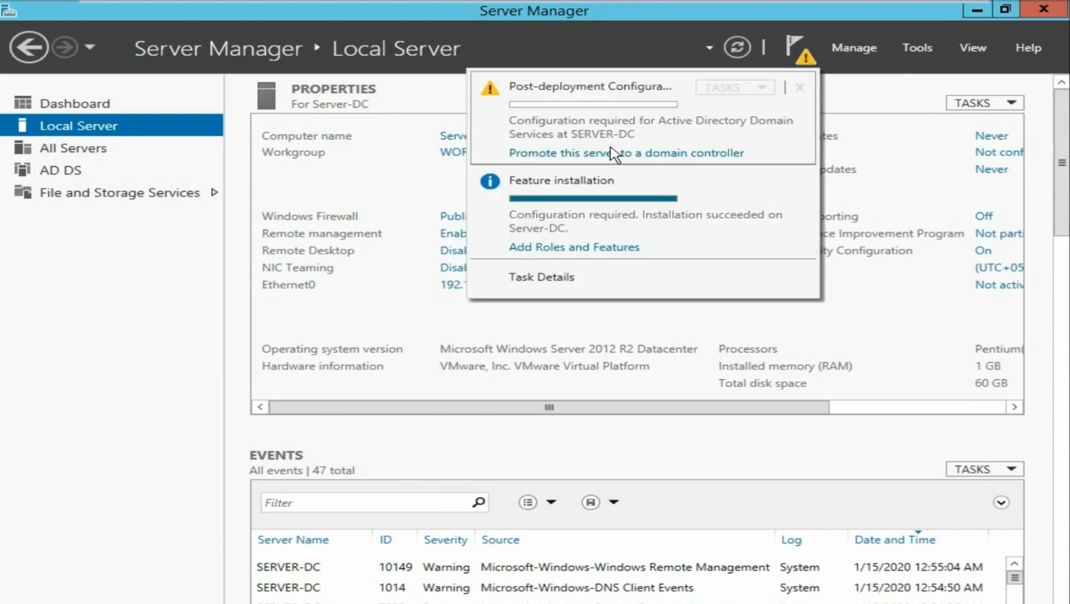
left_click(690, 157)
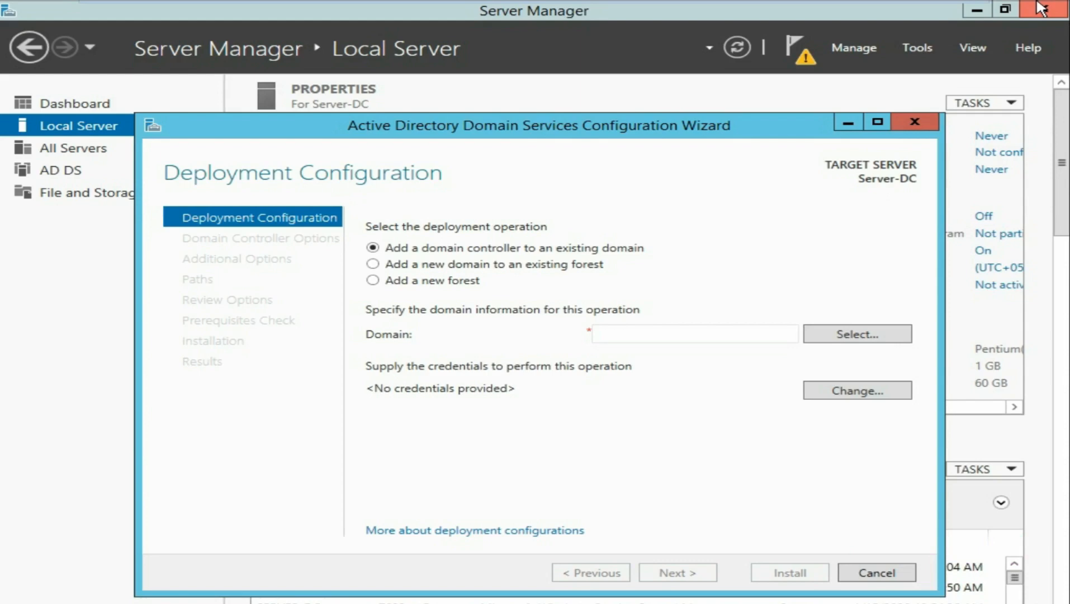
- Add a new forest with root domain name serverdomain.com and continue to Domain Controller Options
left_click(372, 280)
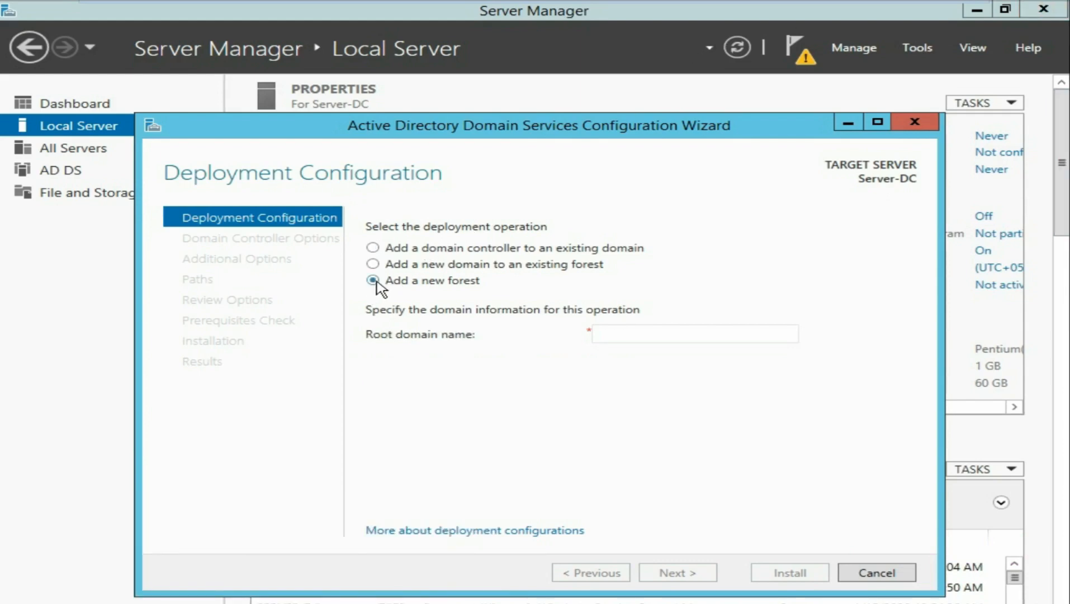
left_click(653, 333)
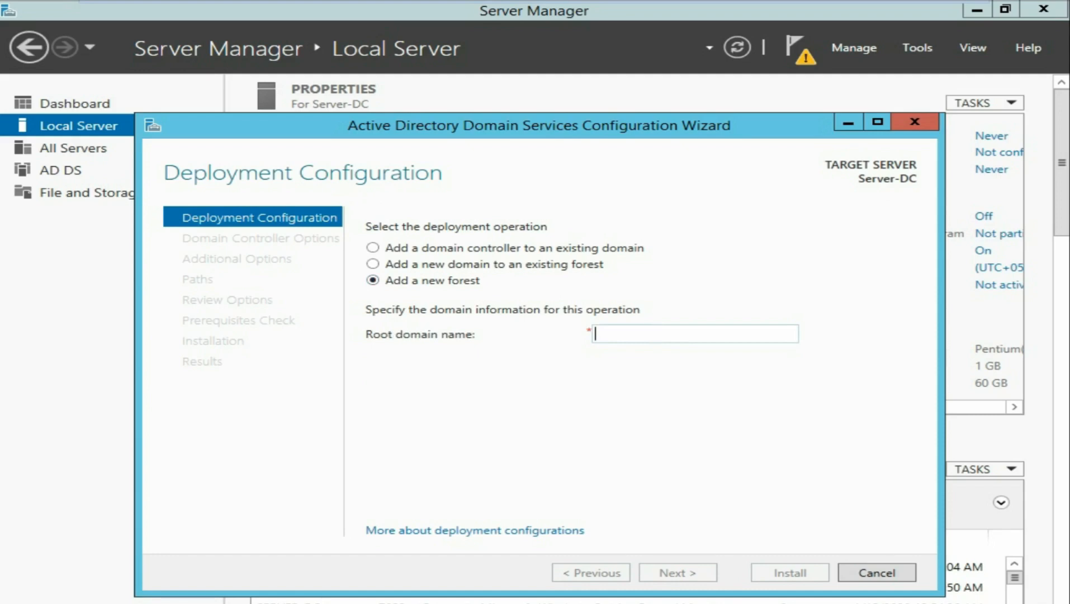
type("serverdomain")
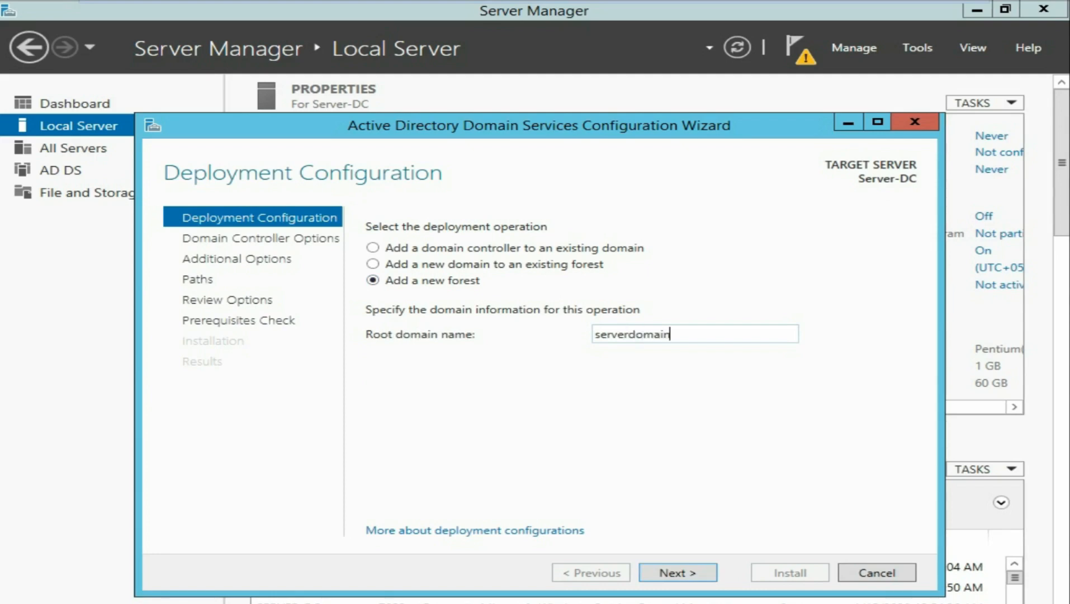
type(".com")
left_click(678, 573)
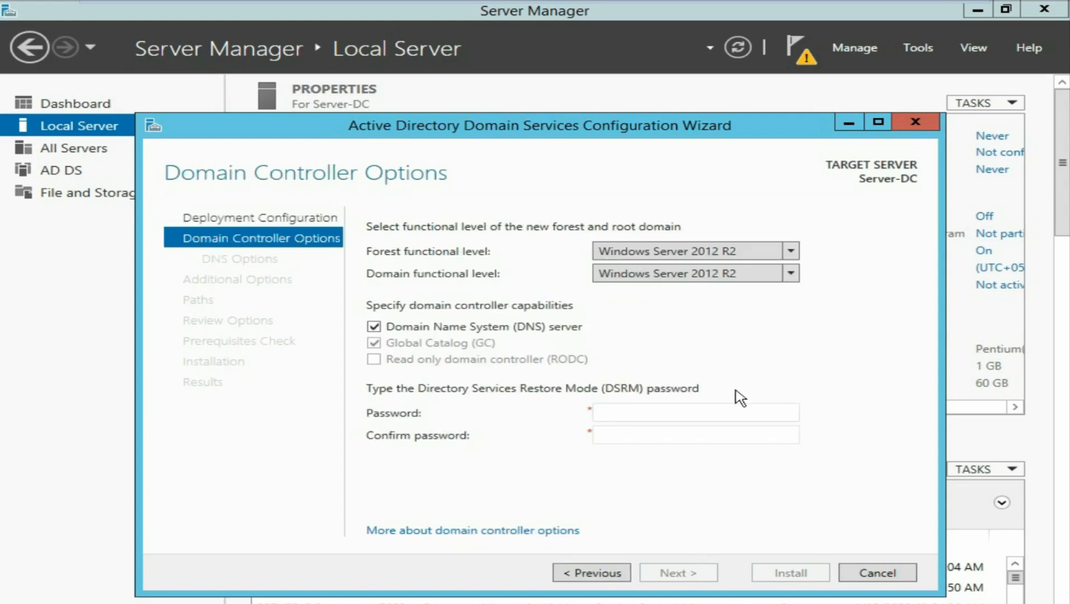
- Try Windows Server 2008 and then 2008 R2 as the forest functional level
left_click(791, 252)
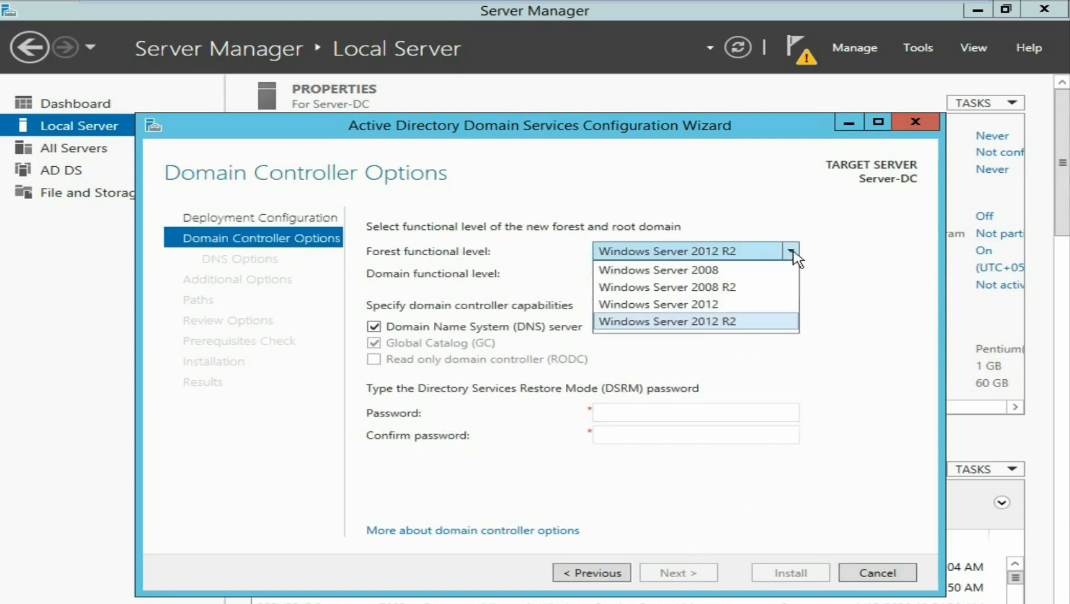
left_click(721, 271)
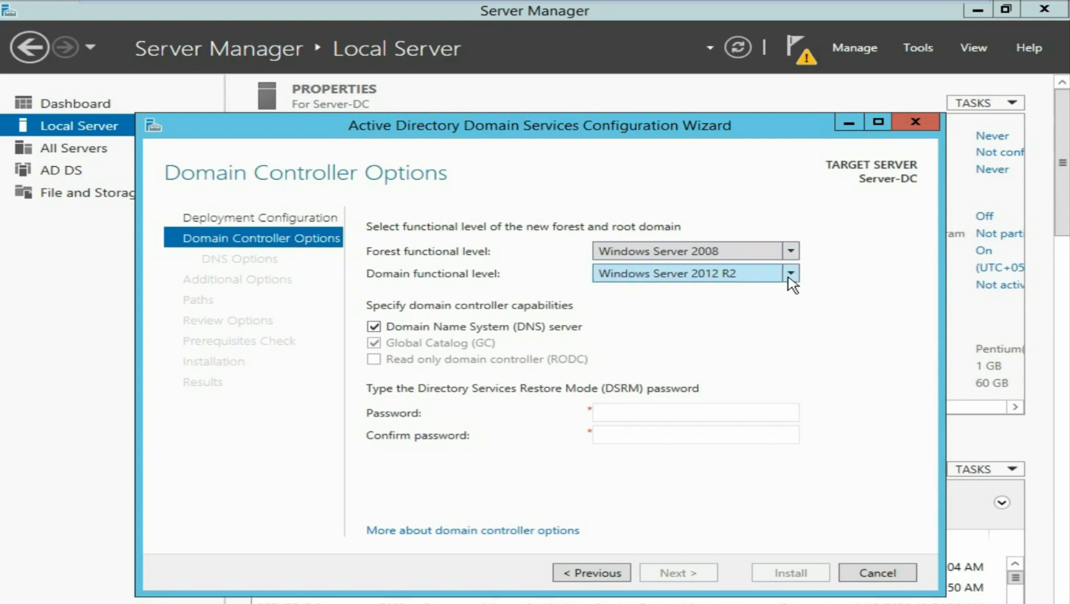
left_click(790, 274)
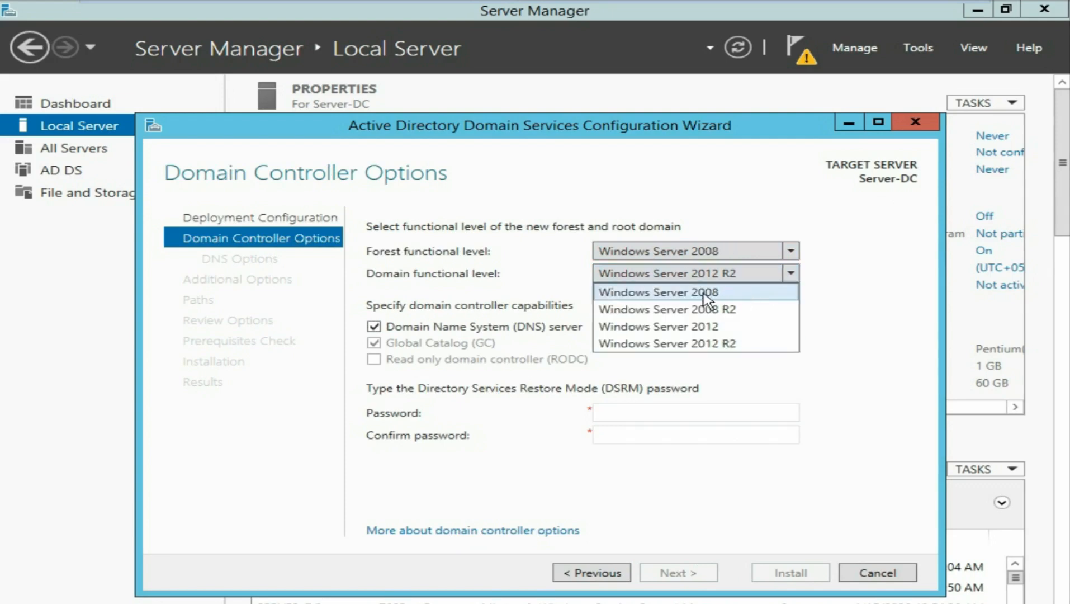
left_click(792, 256)
left_click(792, 256)
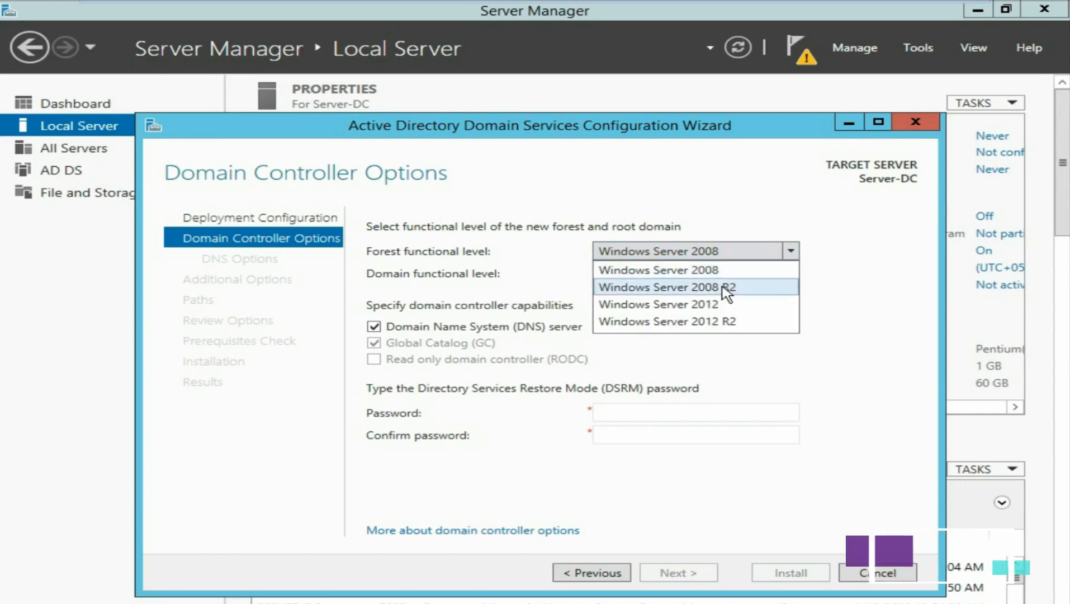
left_click(727, 288)
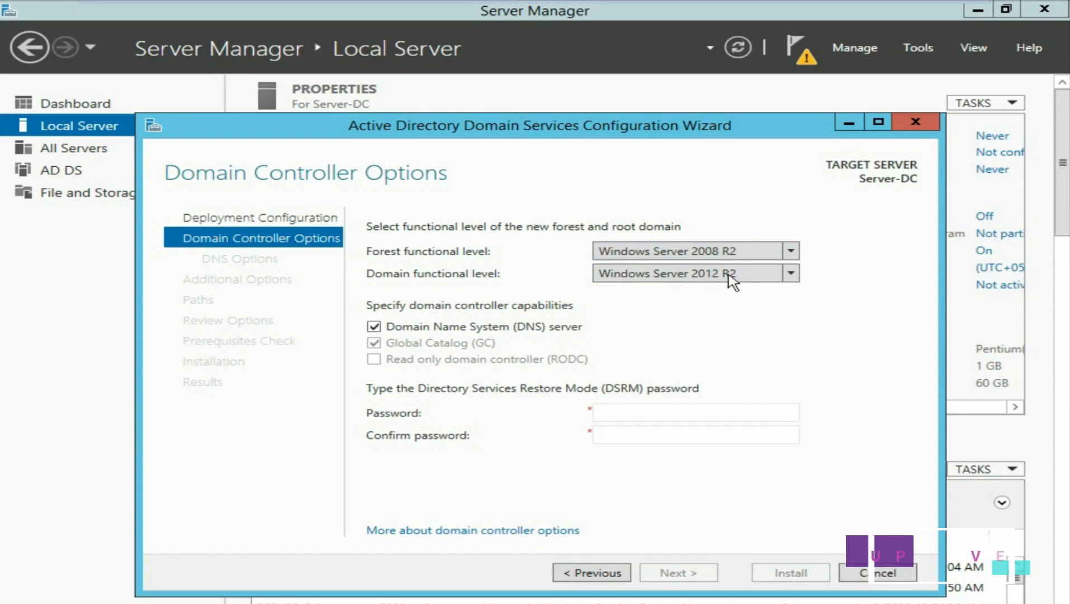
left_click(791, 278)
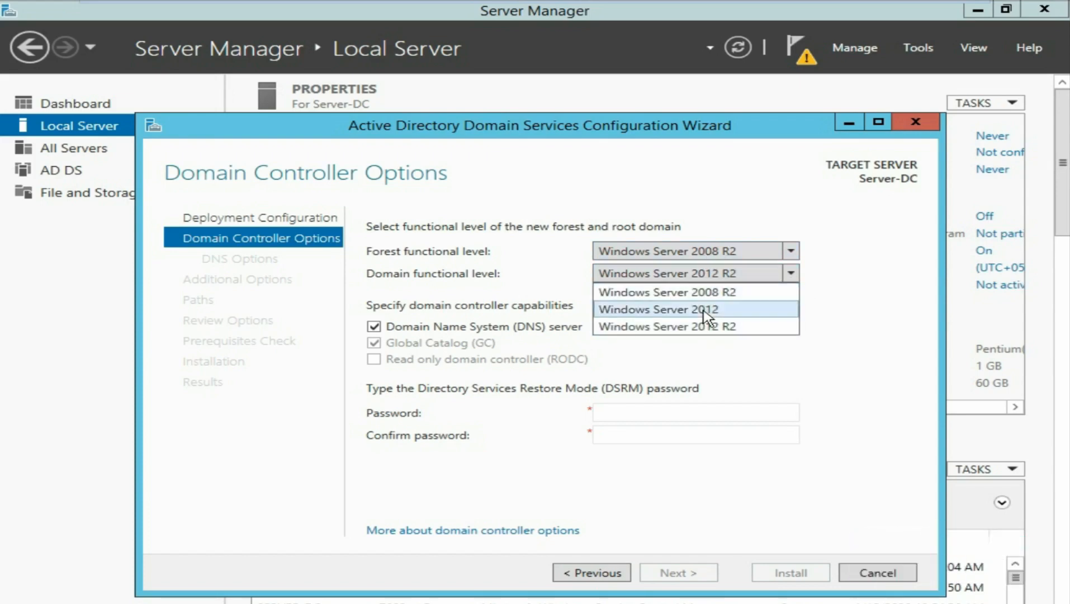
left_click(793, 255)
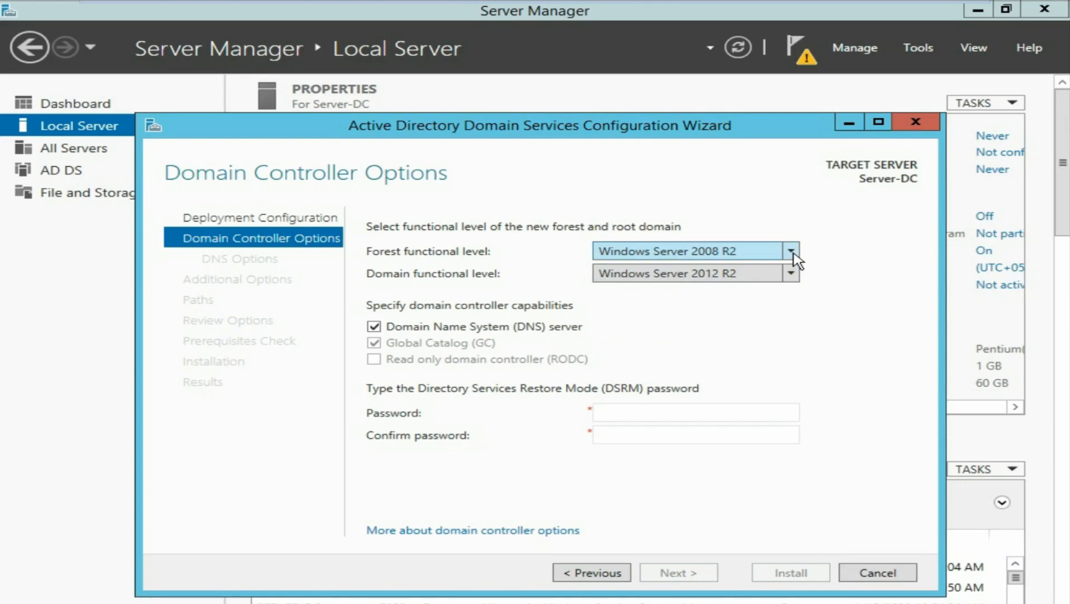
- Settle the forest functional level on Windows Server 2012 R2, keeping the domain level at Windows Server 2012 R2
left_click(793, 251)
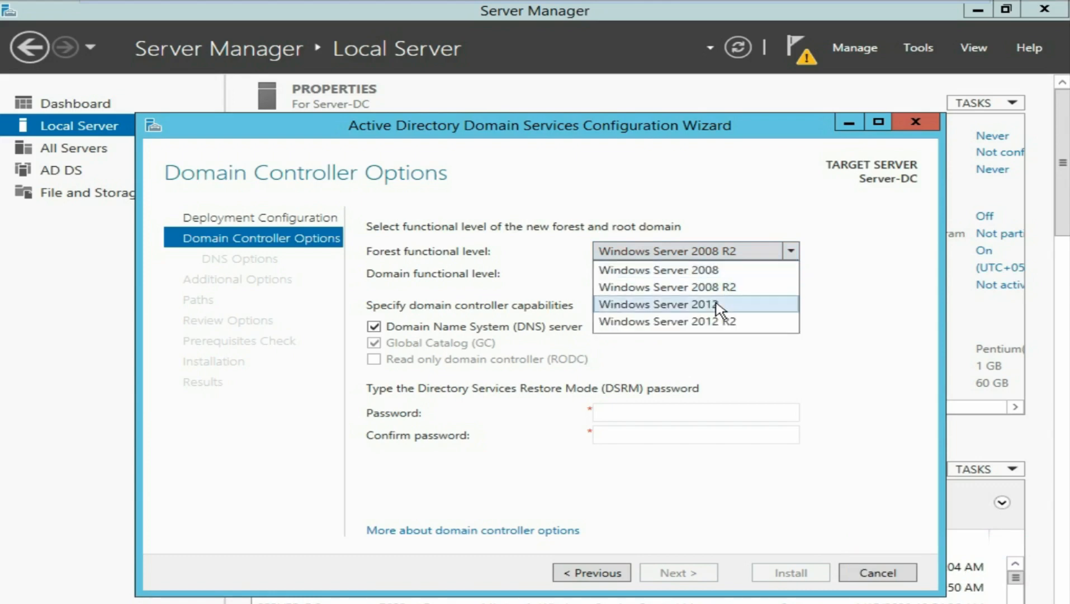
left_click(717, 305)
left_click(796, 275)
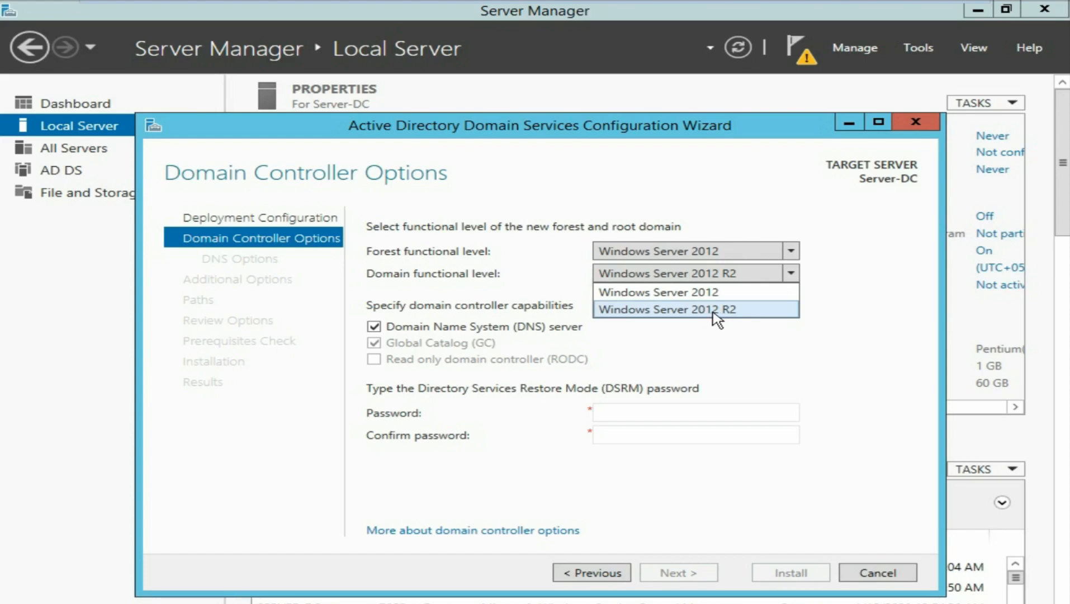
left_click(792, 274)
left_click(790, 252)
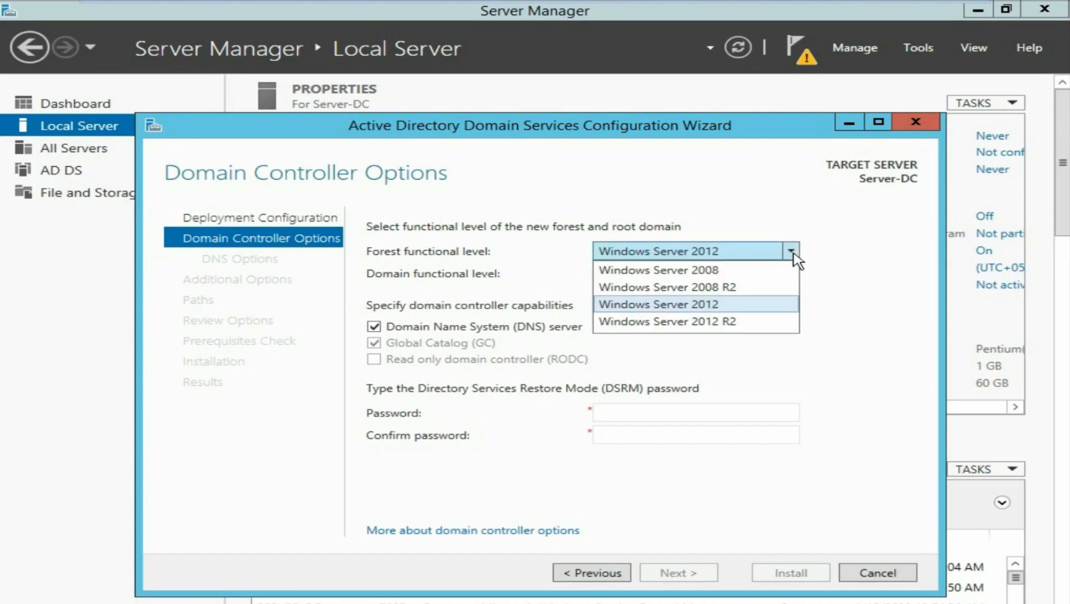
left_click(723, 322)
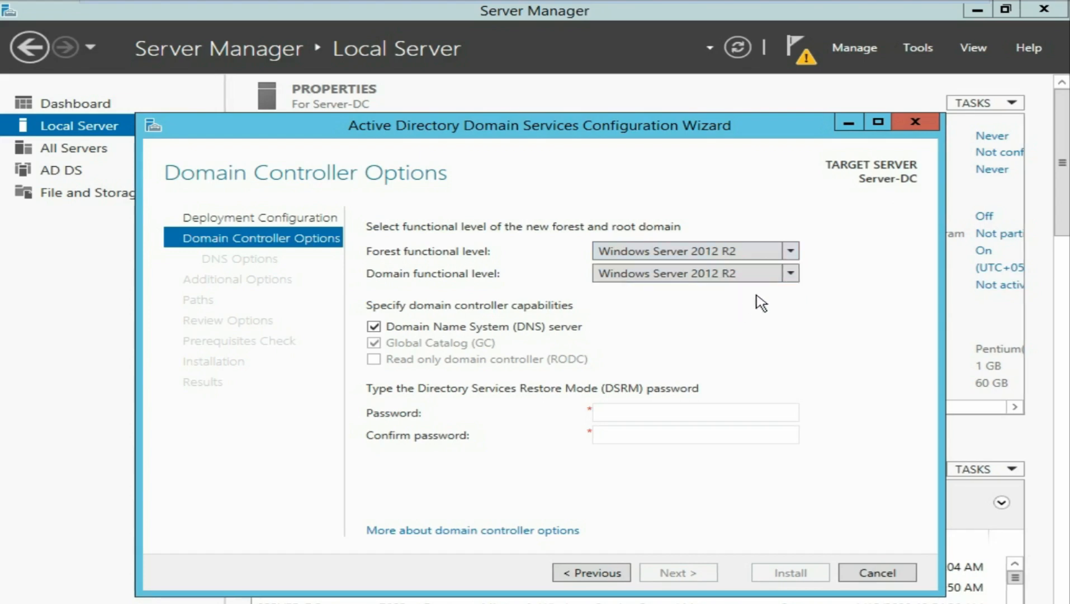
left_click(792, 275)
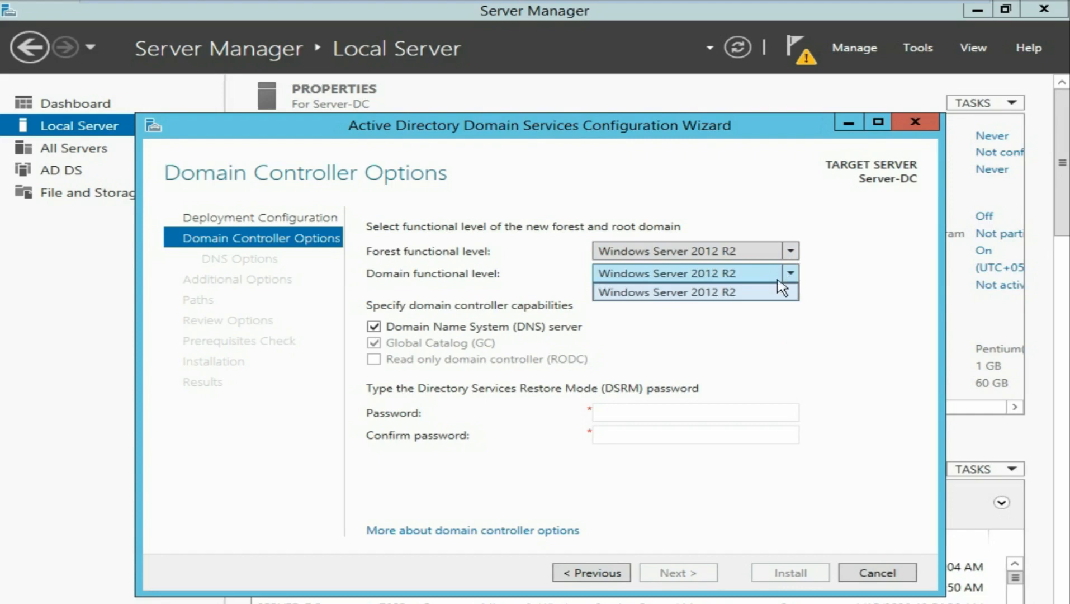
left_click(737, 294)
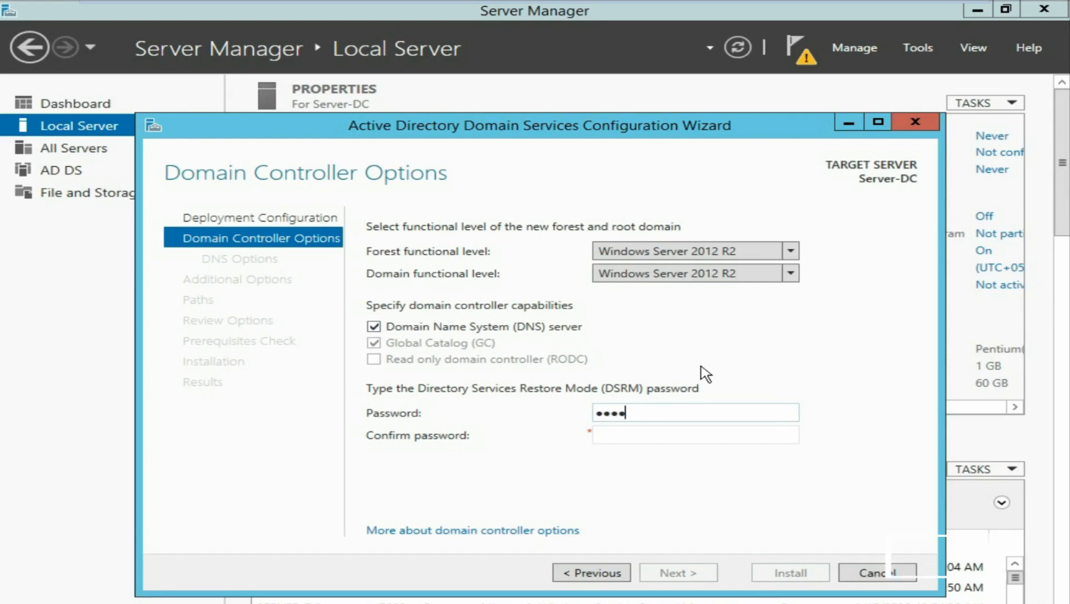
- Type the Directory Services Restore Mode password in both password fields and proceed to DNS Options
type("••••••••")
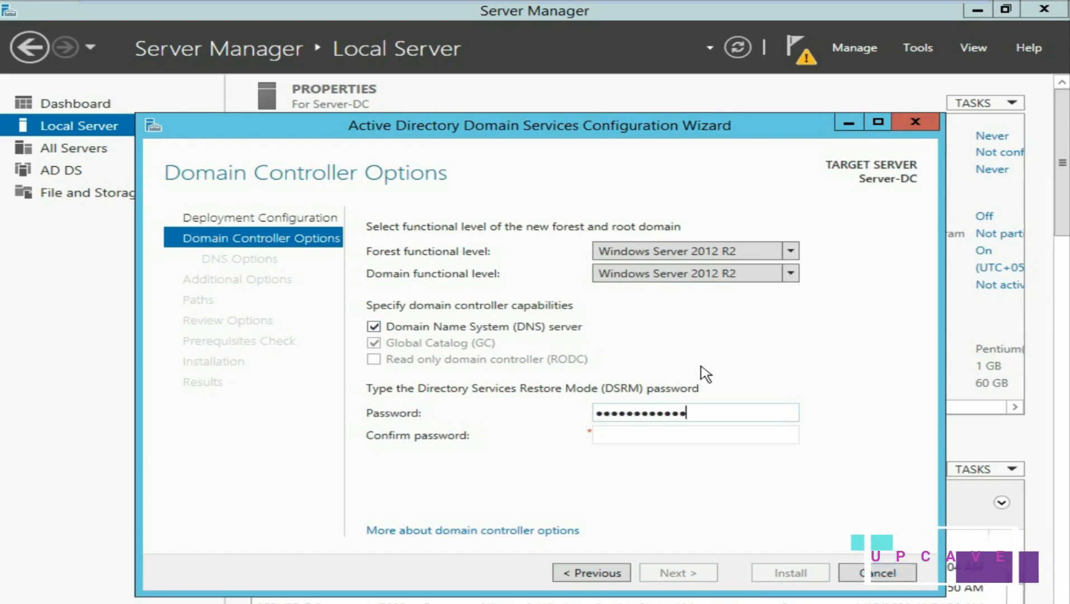
key("Tab")
type("•")
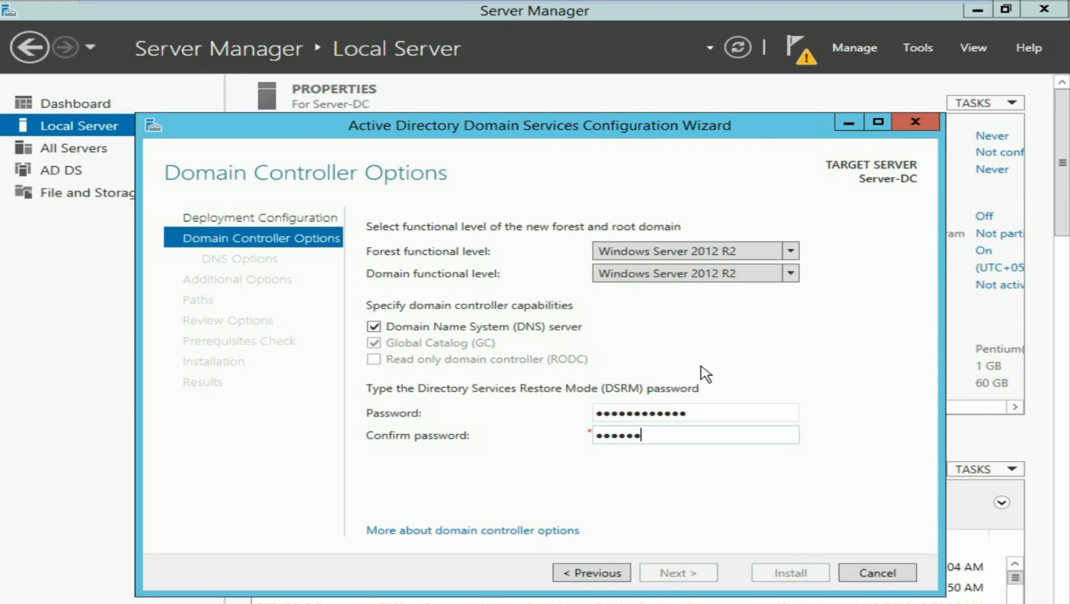
type("••••••••••••")
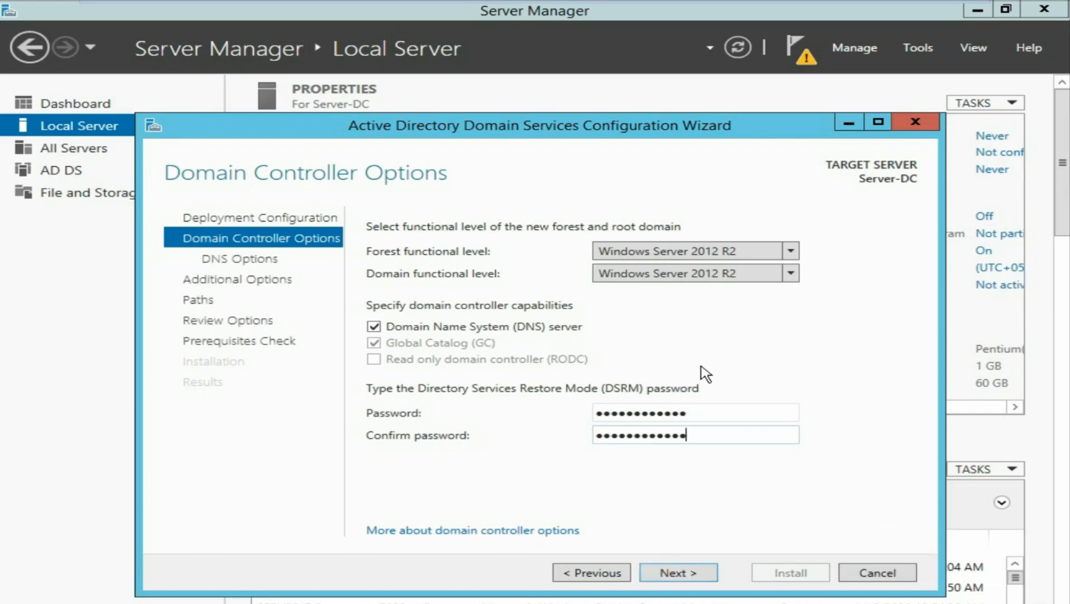
left_click(681, 574)
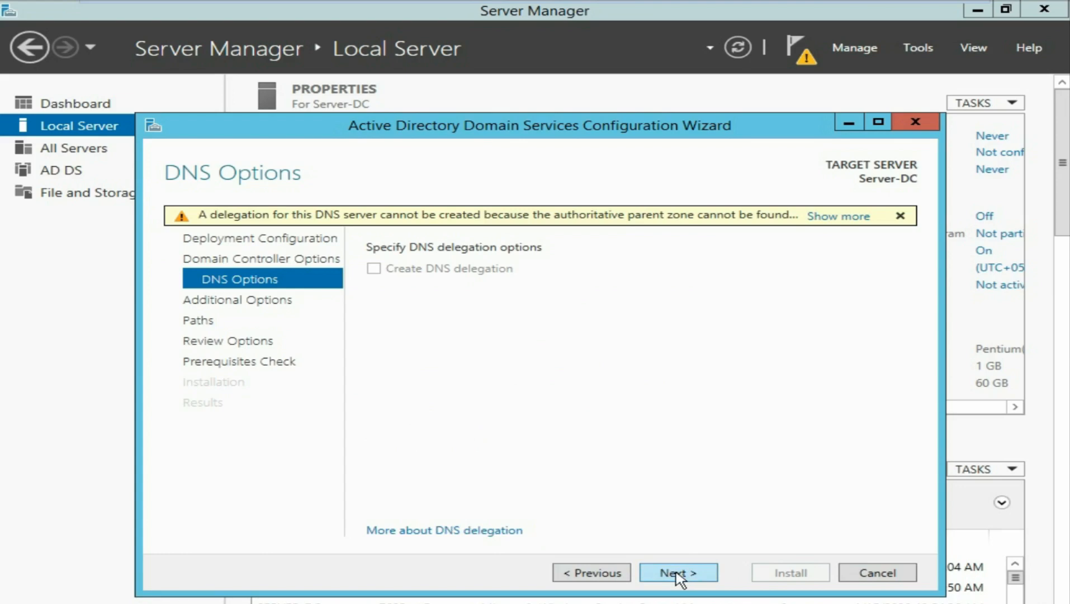
- Pass DNS Options and keep SERVERDOMAIN as the NetBIOS name, advancing to the Paths page
left_click(678, 574)
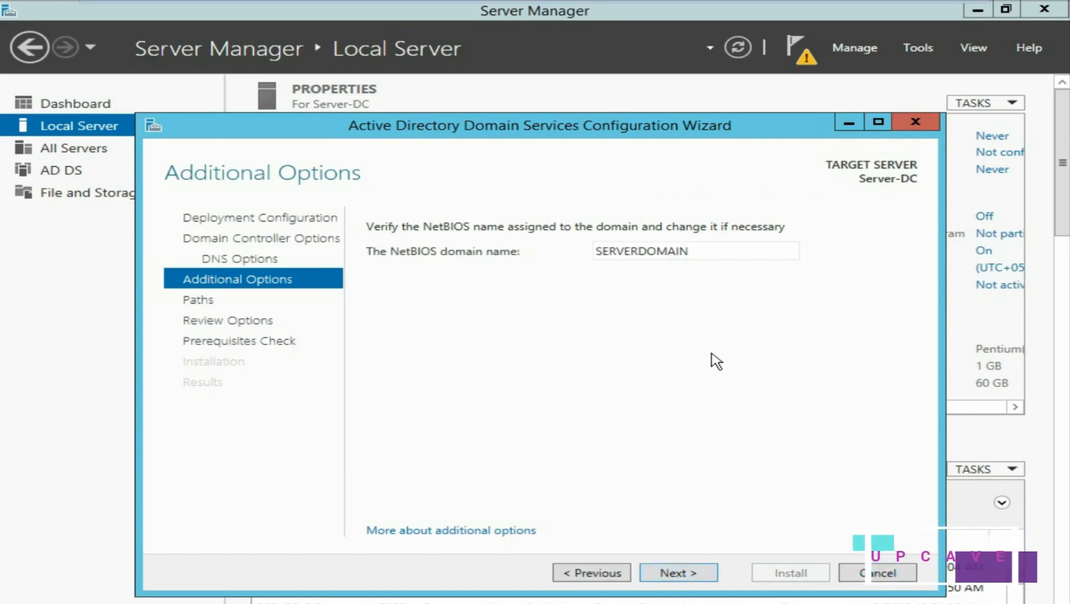
left_click_drag(694, 252, 597, 254)
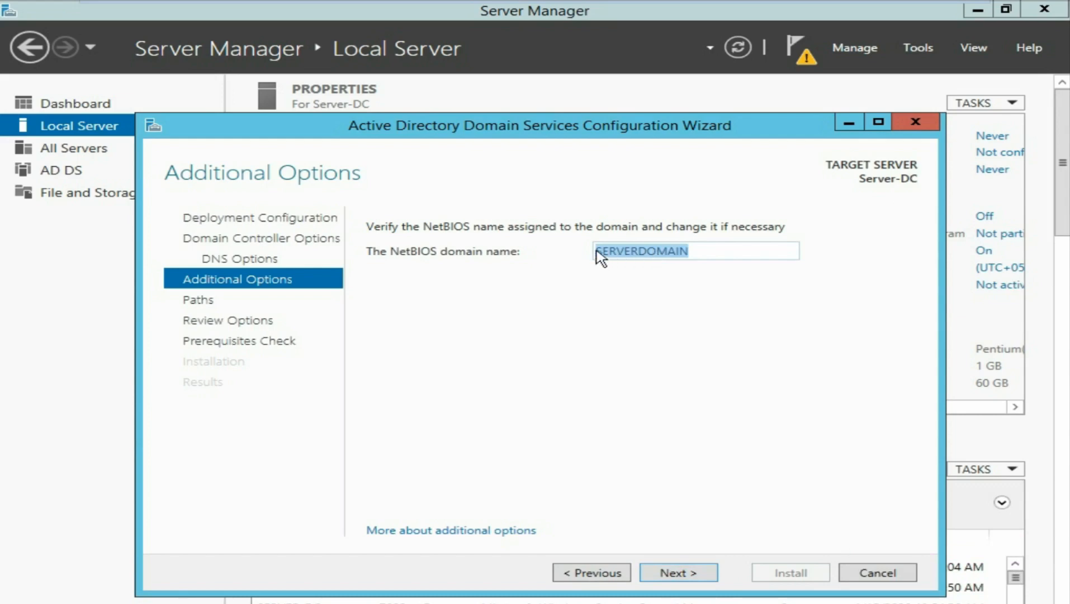
left_click(686, 575)
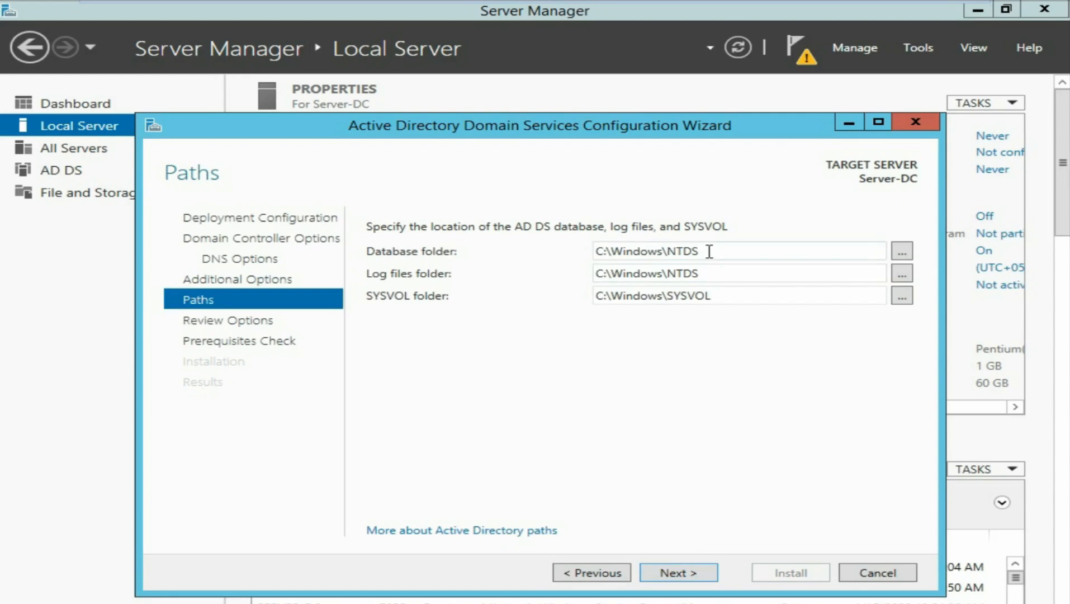
- Leave the default Database, Log files and SYSVOL folder paths and proceed to Review Options
triple_click(709, 251)
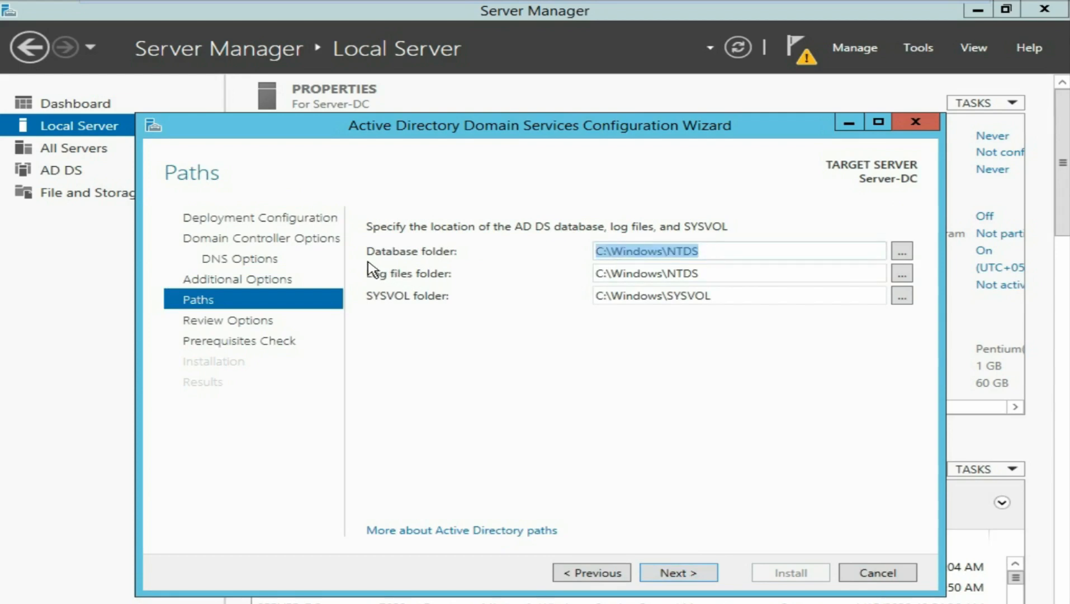
triple_click(714, 274)
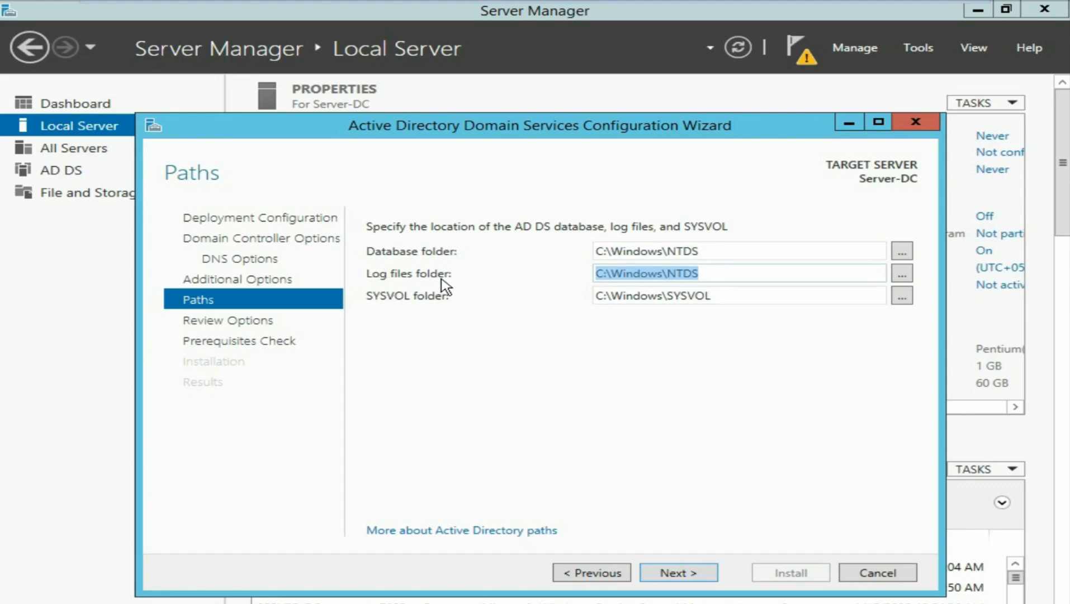
triple_click(718, 295)
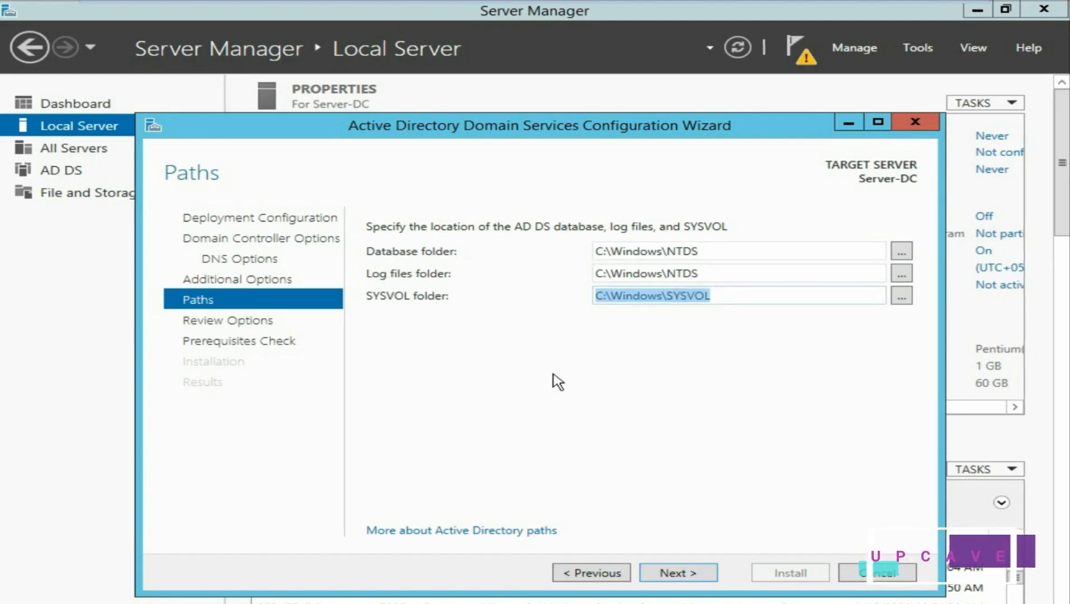
left_click(685, 573)
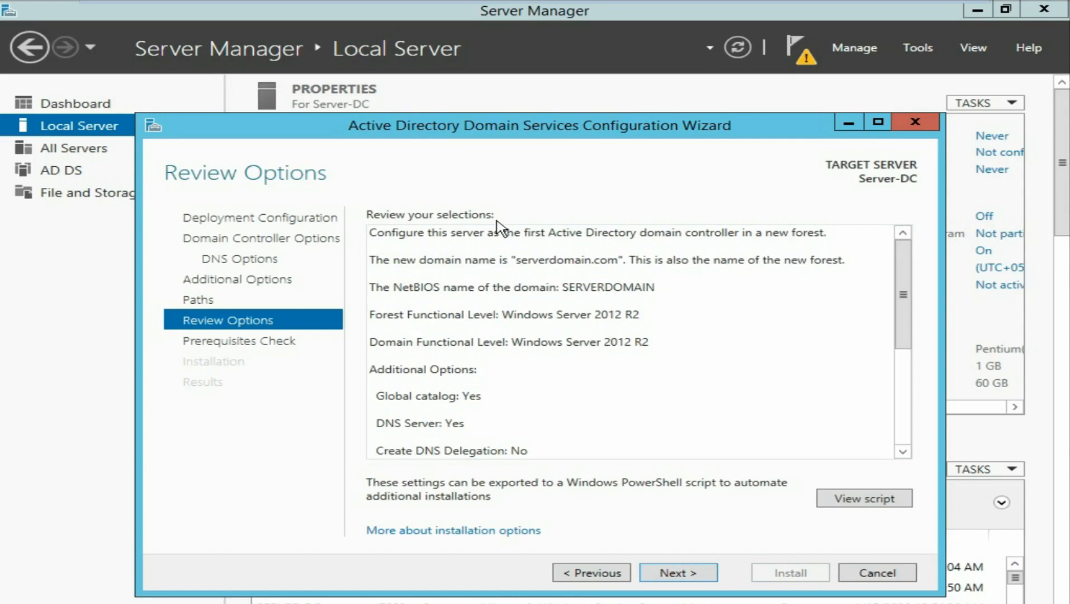
- Review the summary (global catalog, DNS Server, folders under C:\Windows) and run the prerequisites check
left_click_drag(903, 271, 923, 398)
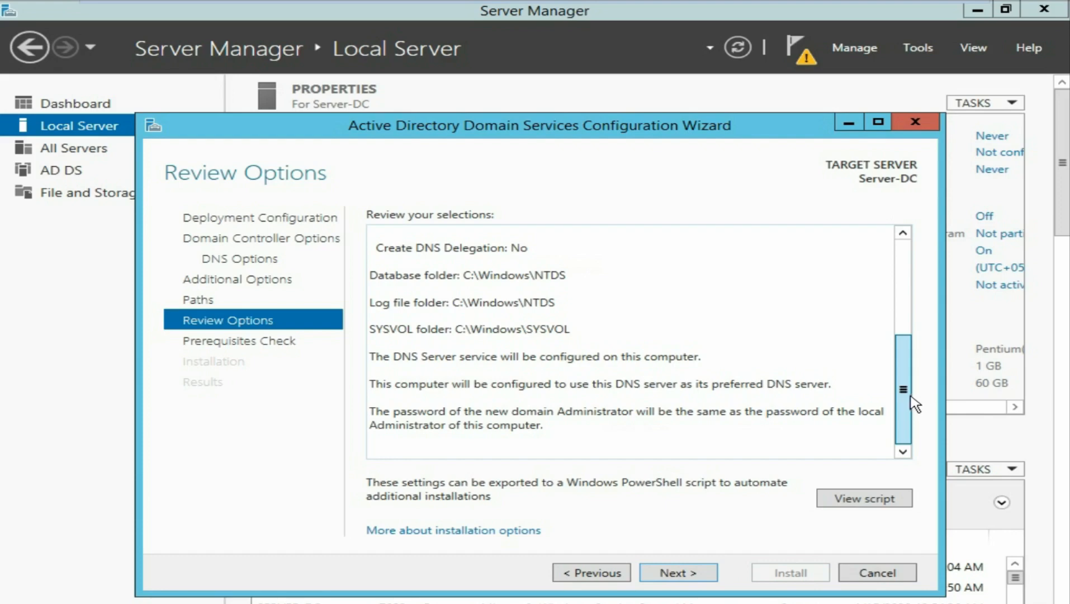
left_click_drag(910, 358, 907, 233)
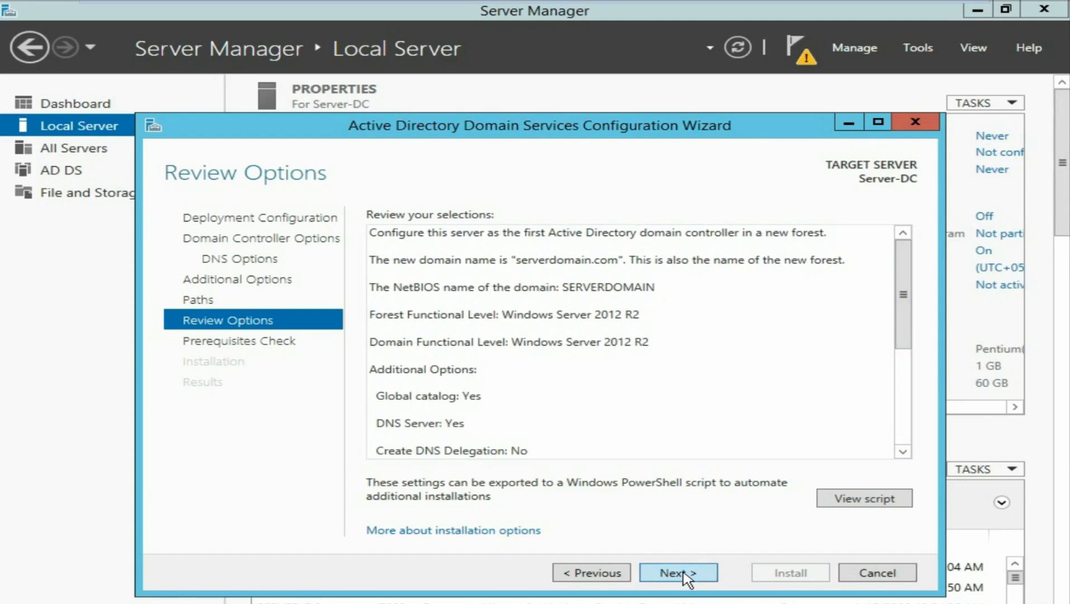
left_click(677, 572)
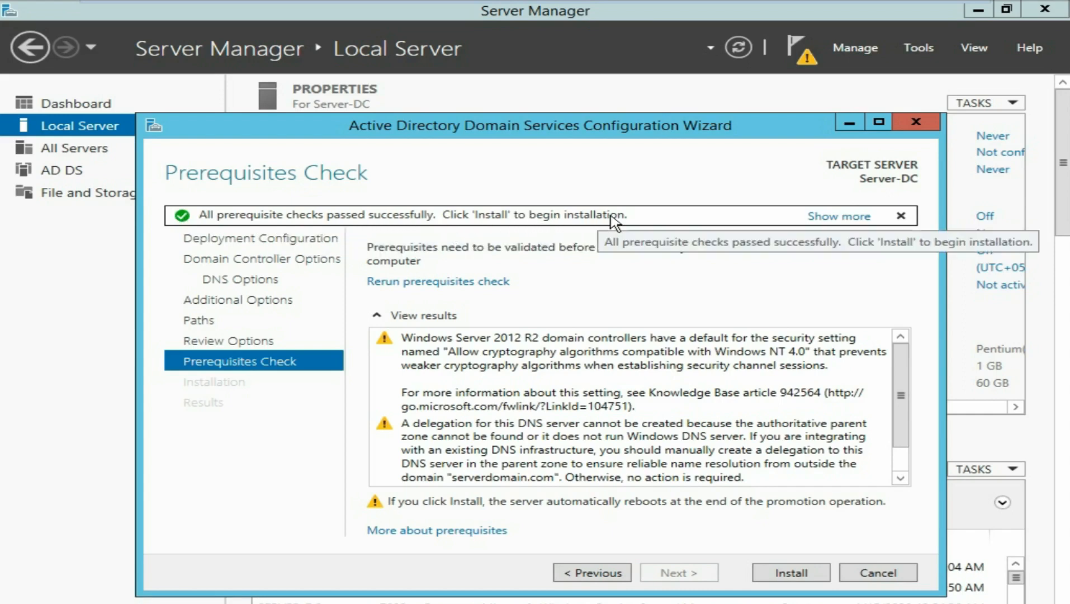
- Install AD DS to make Server-DC a domain controller, dismiss the sign-out notice, and go full screen
left_click(786, 576)
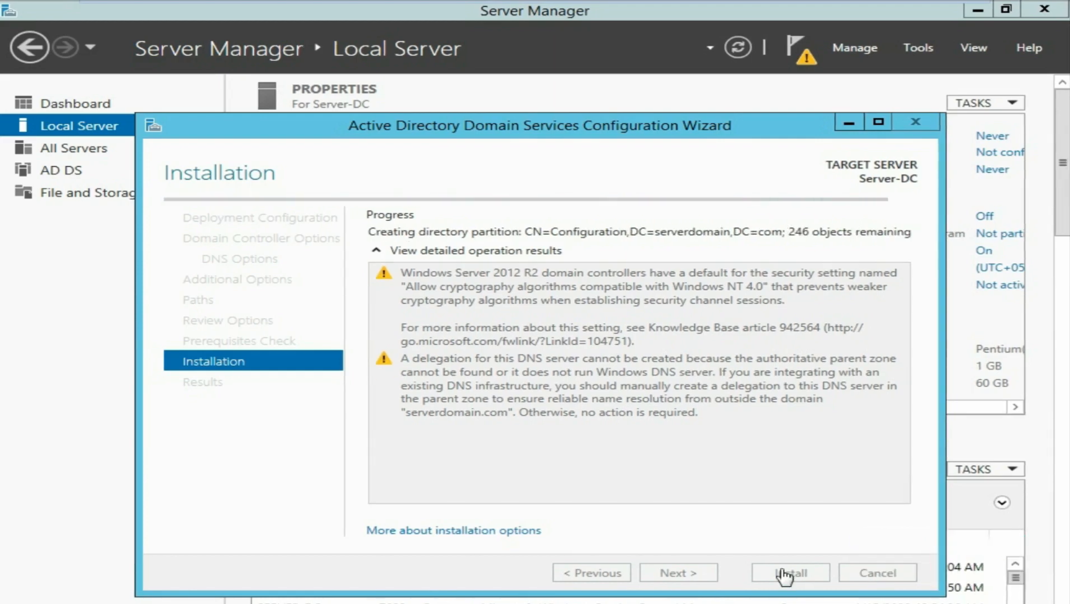
mouse_move(979, 7)
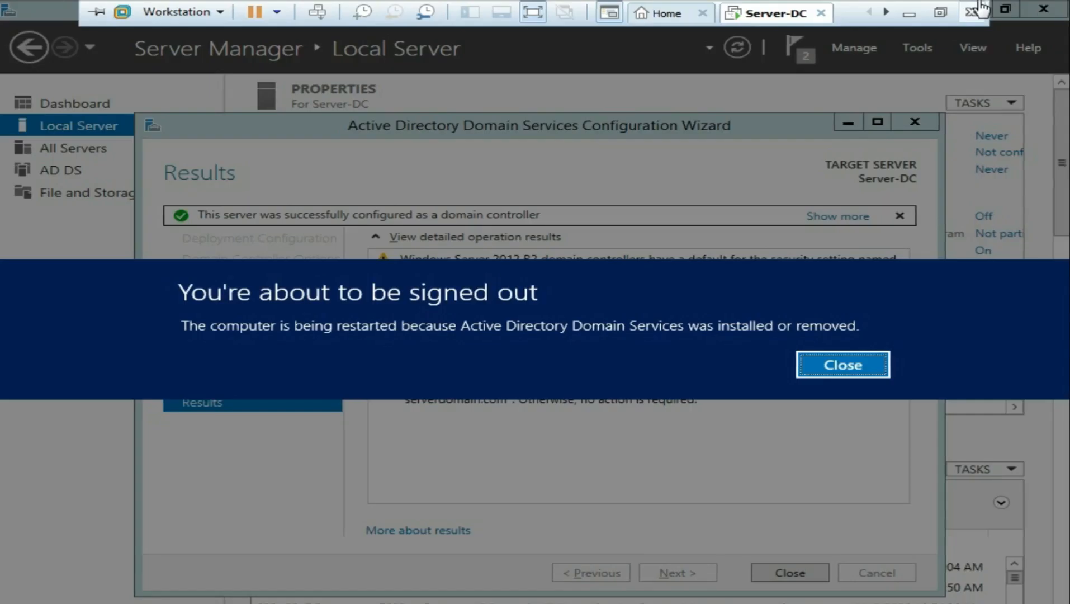
left_click(859, 366)
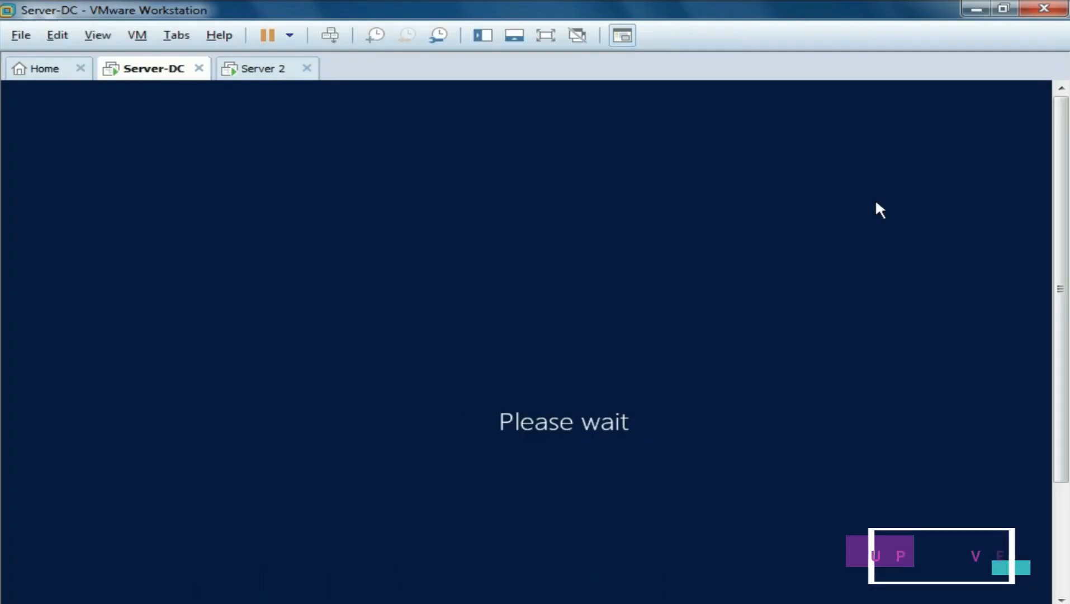
left_click(550, 45)
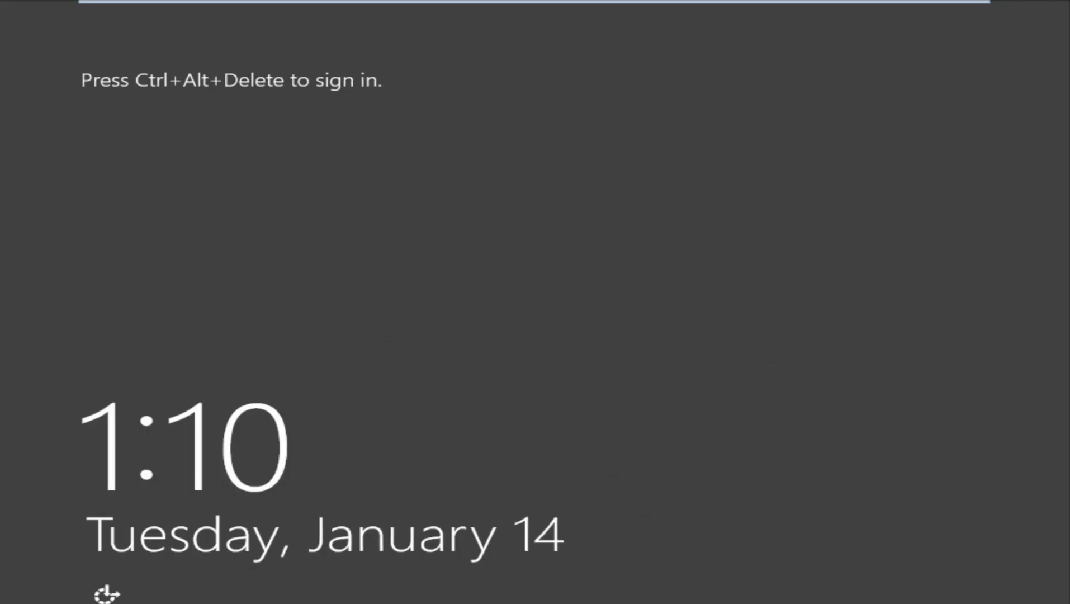
mouse_move(567, 7)
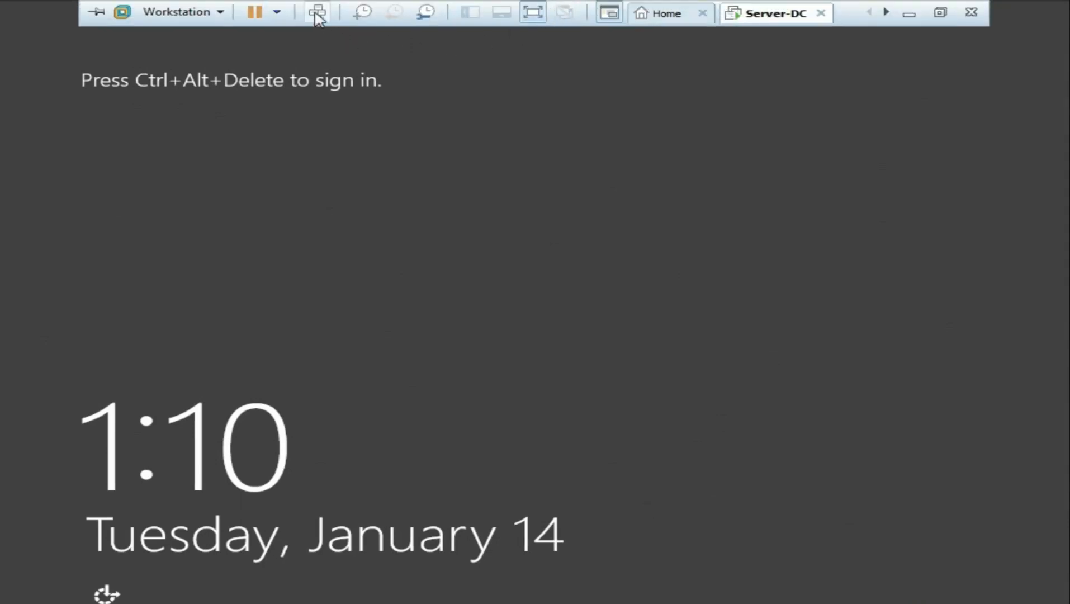
left_click(317, 12)
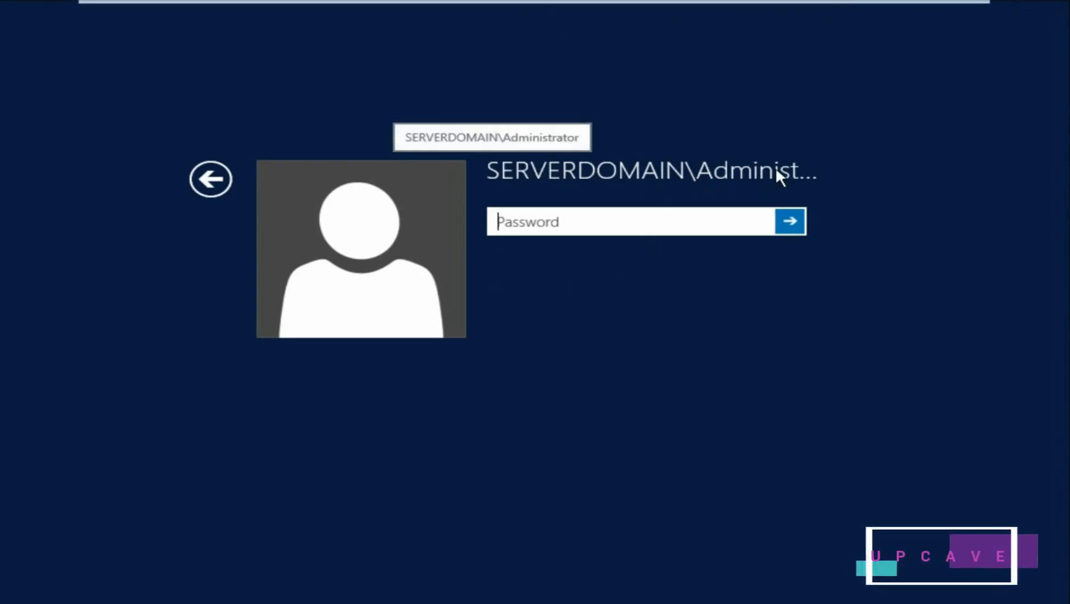
left_click(211, 179)
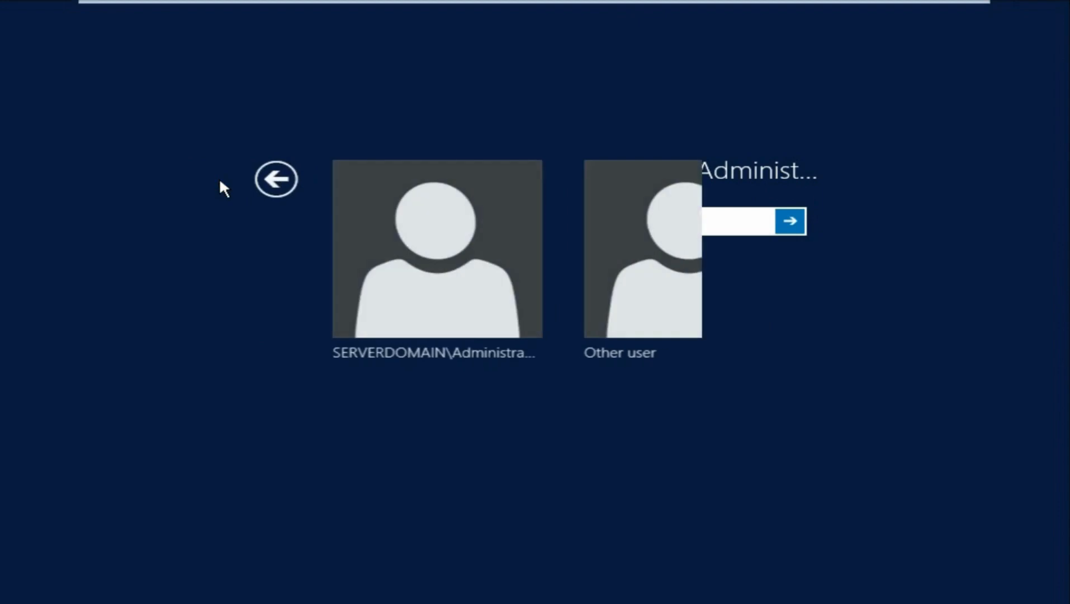
left_click(641, 308)
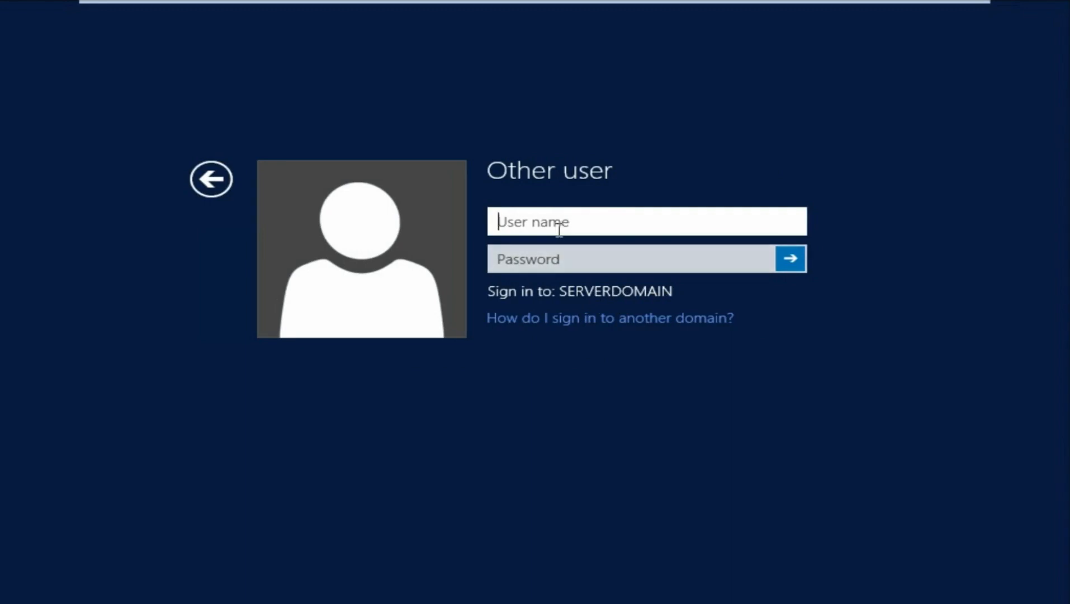
type("administrator")
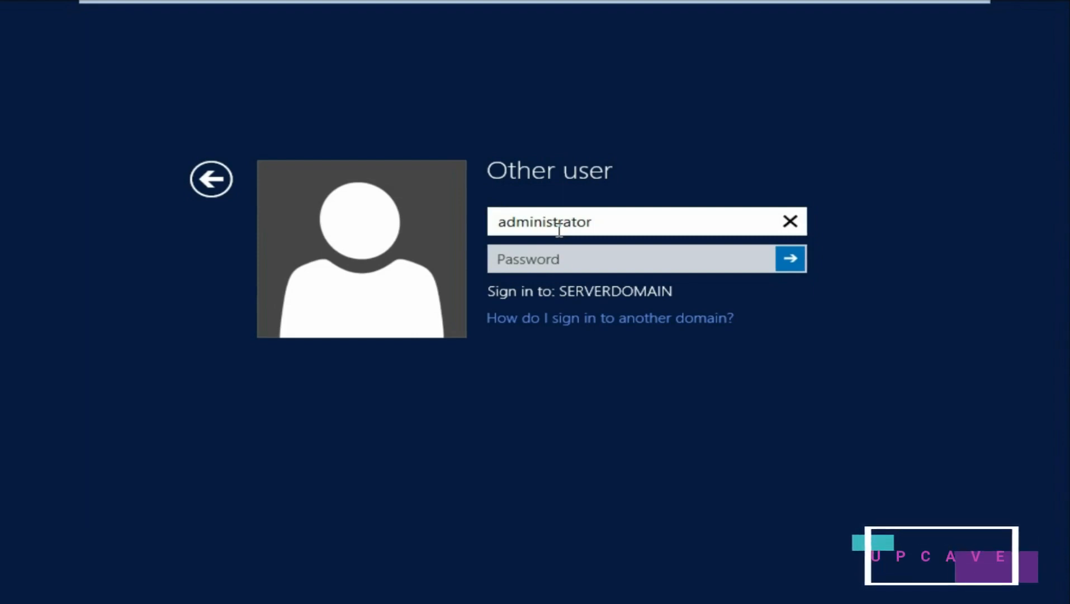
type("@server")
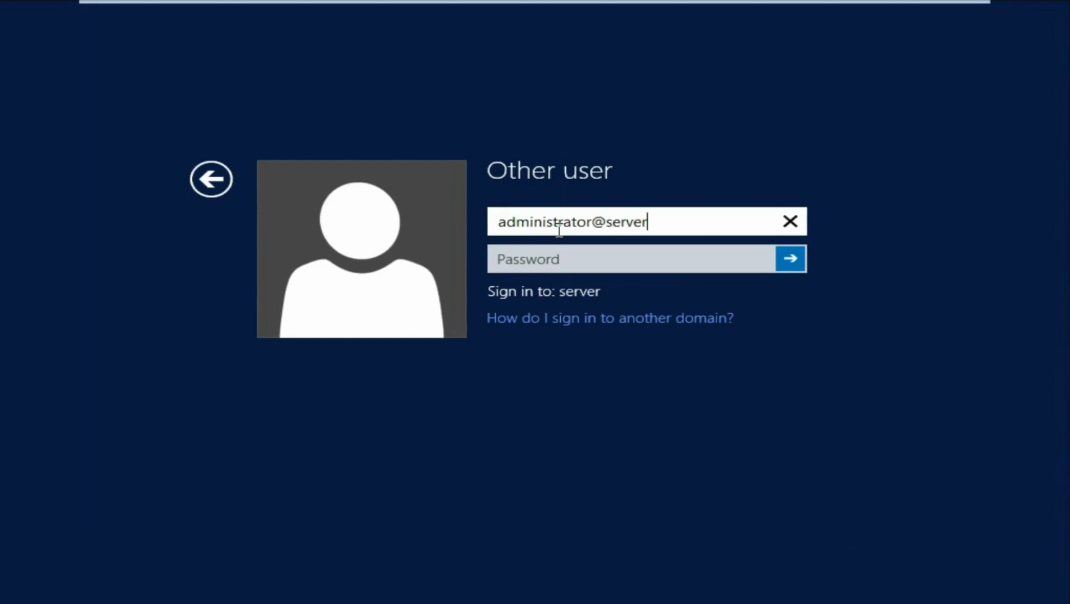
type("domain.")
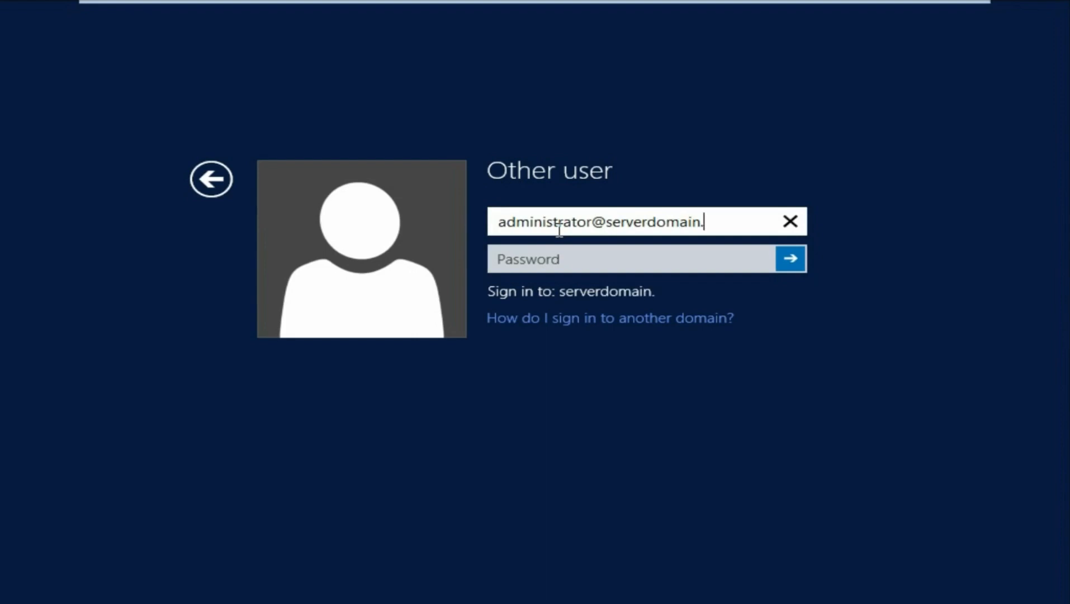
type("com")
key("Tab")
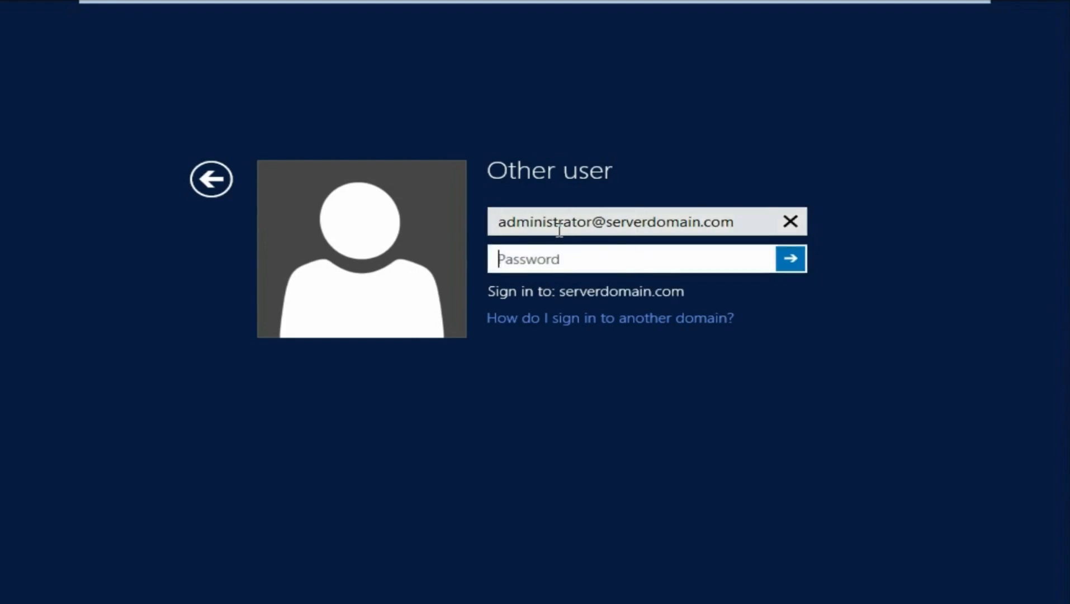
type("•••")
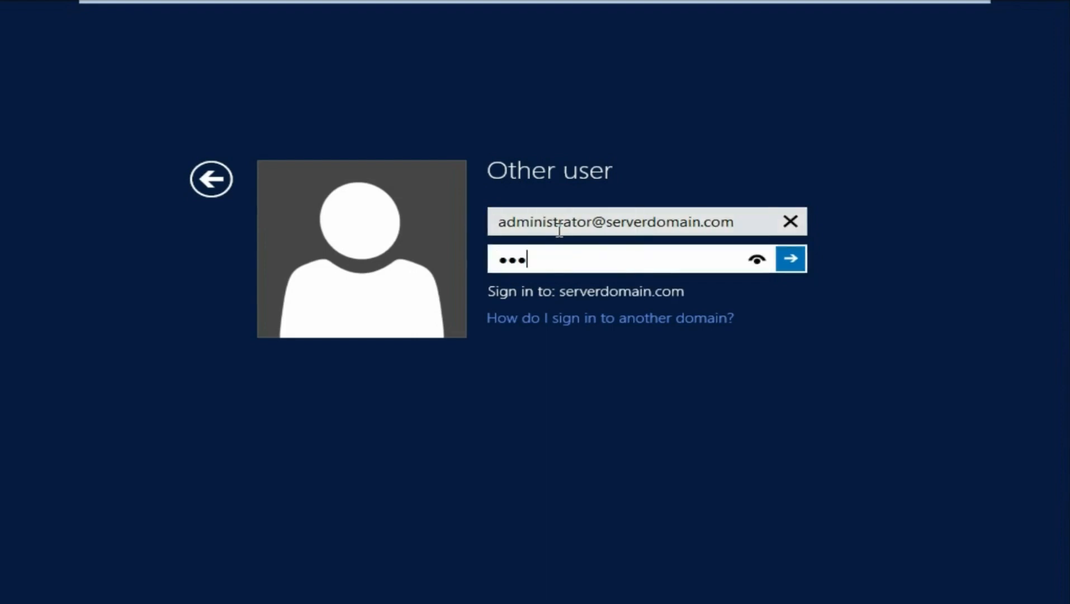
type("••••••")
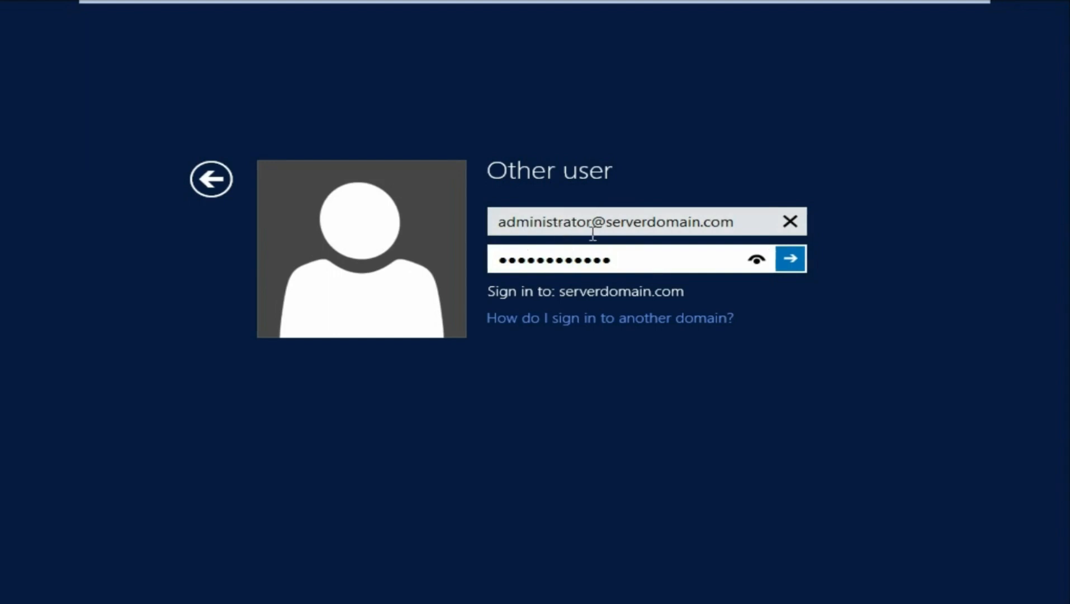
left_click(794, 260)
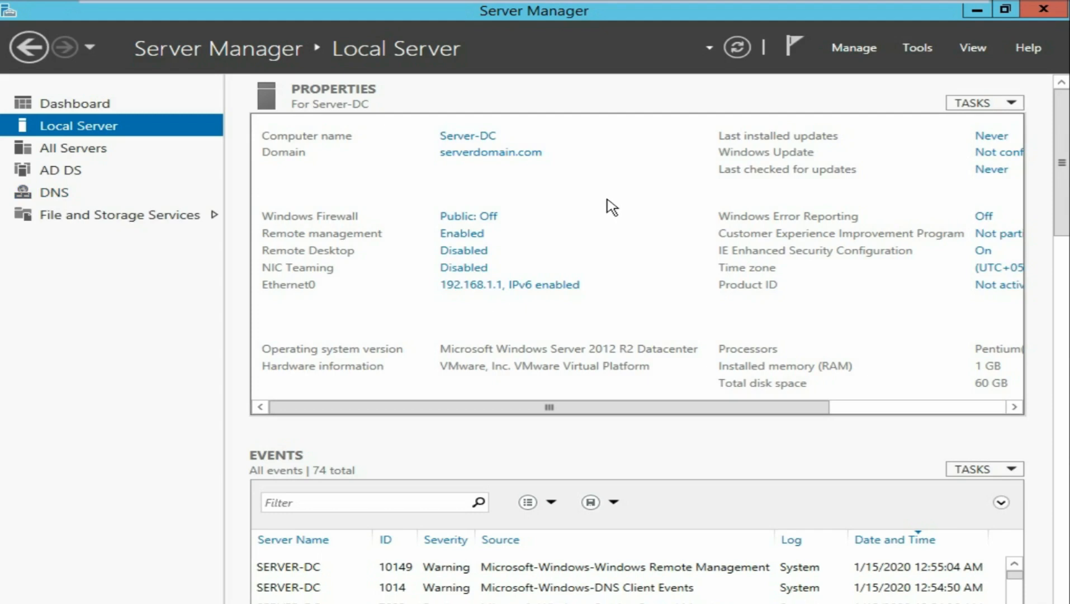
- Exit VMware full screen so Server-DC runs windowed again with Local Server loaded
mouse_move(743, 4)
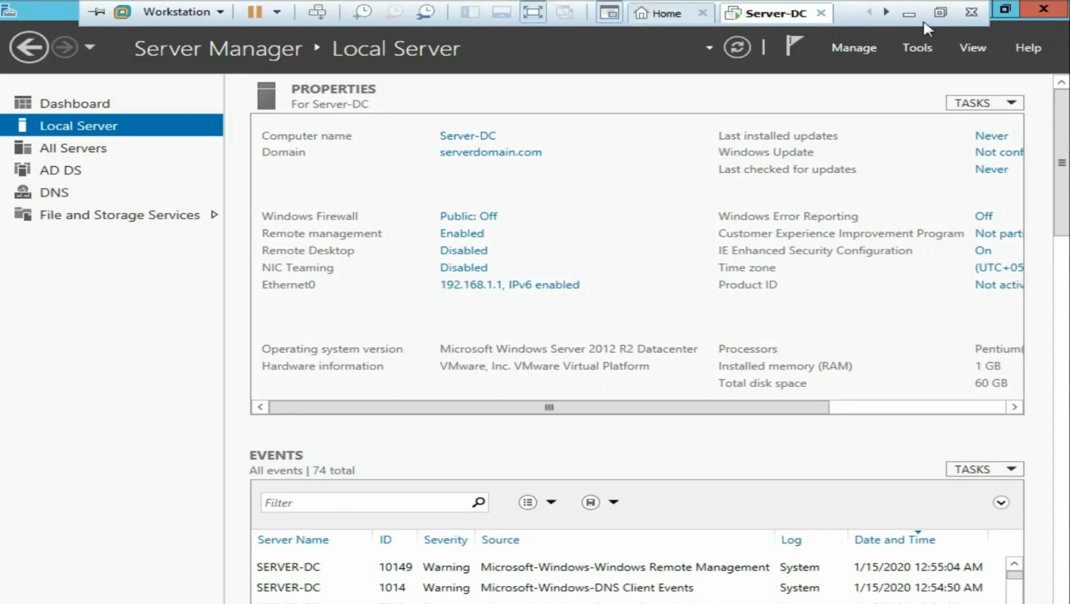
left_click(941, 12)
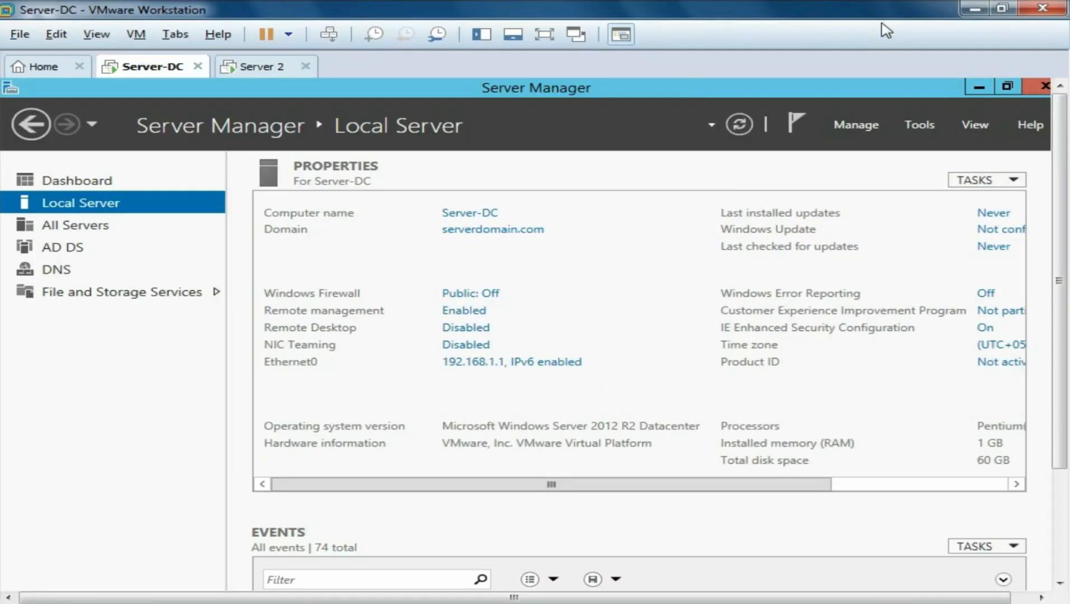
- On Server 2, open the IPv4 properties of the Ethernet0 connection
left_click(261, 75)
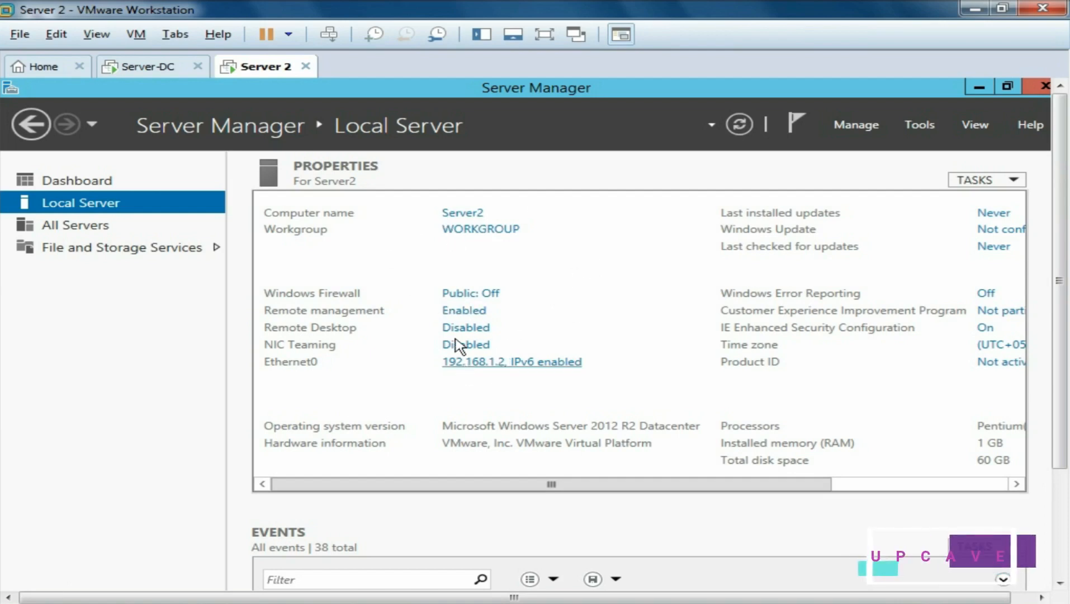
left_click(486, 366)
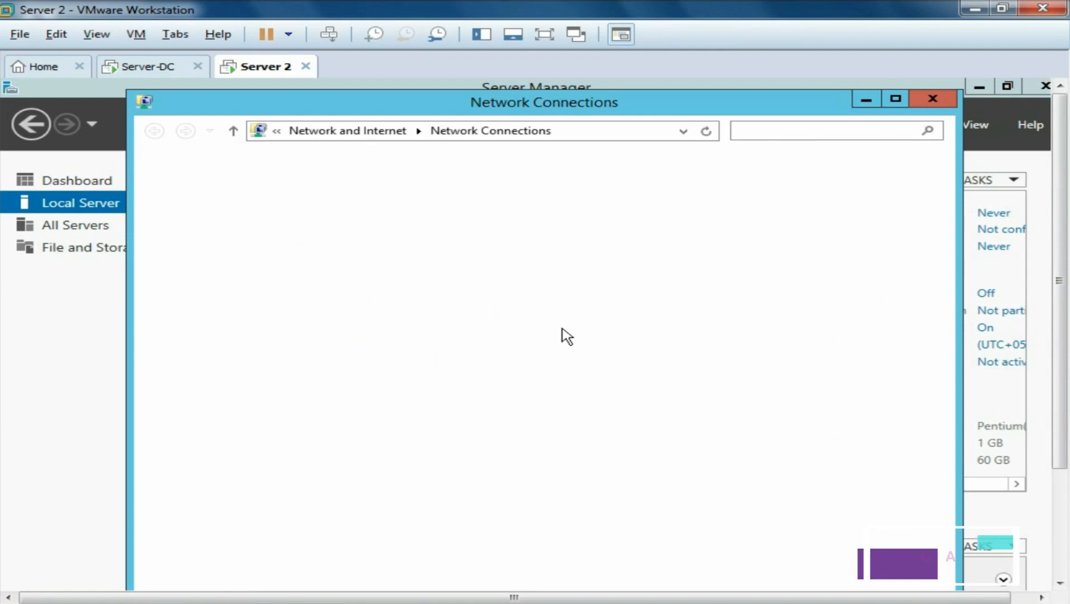
double_click(246, 209)
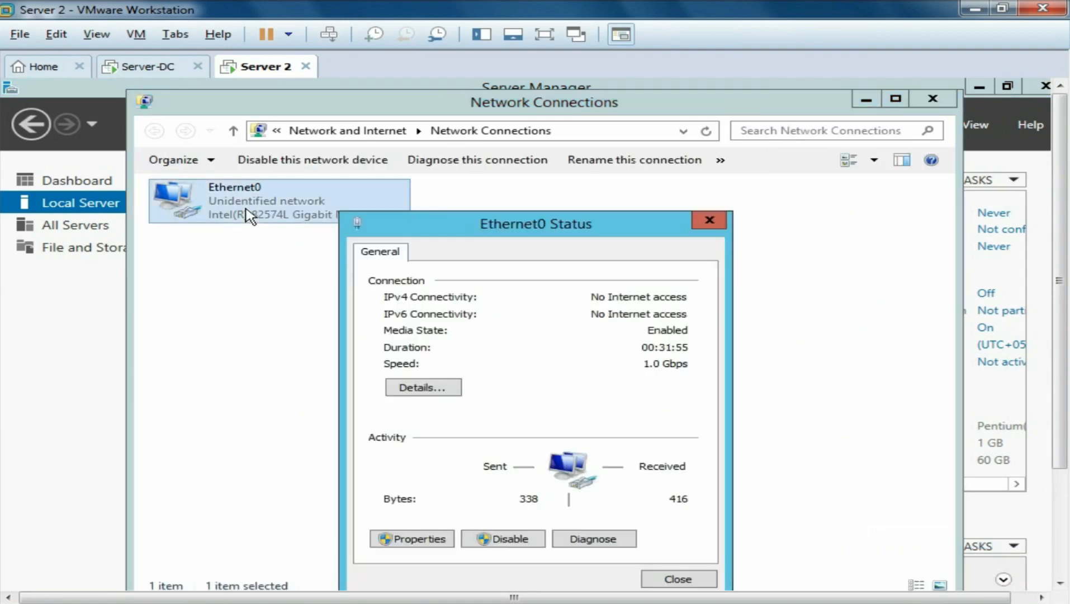
left_click_drag(624, 227, 637, 159)
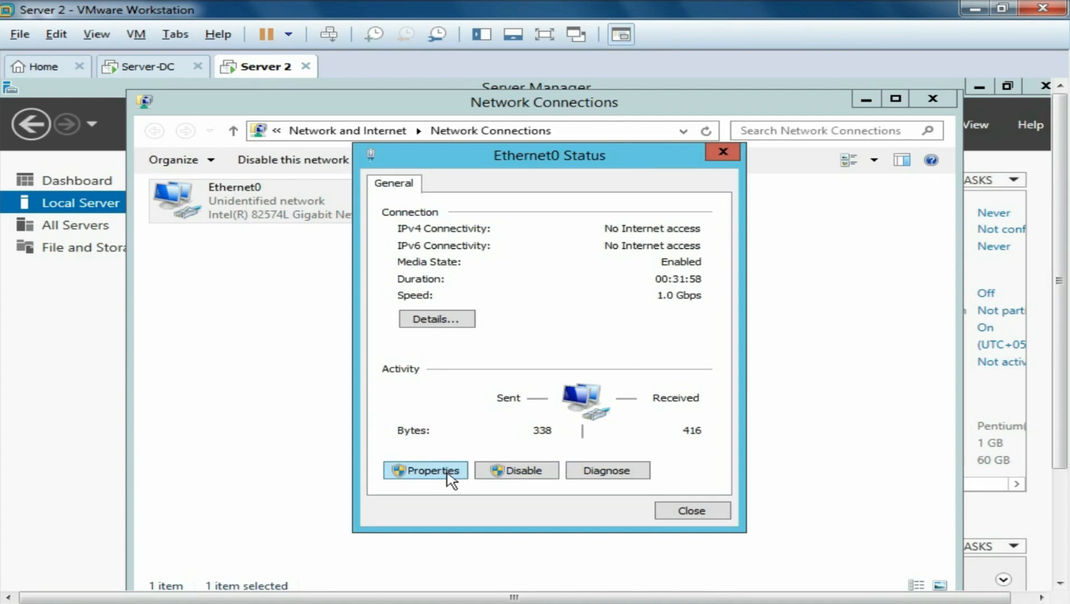
left_click(450, 476)
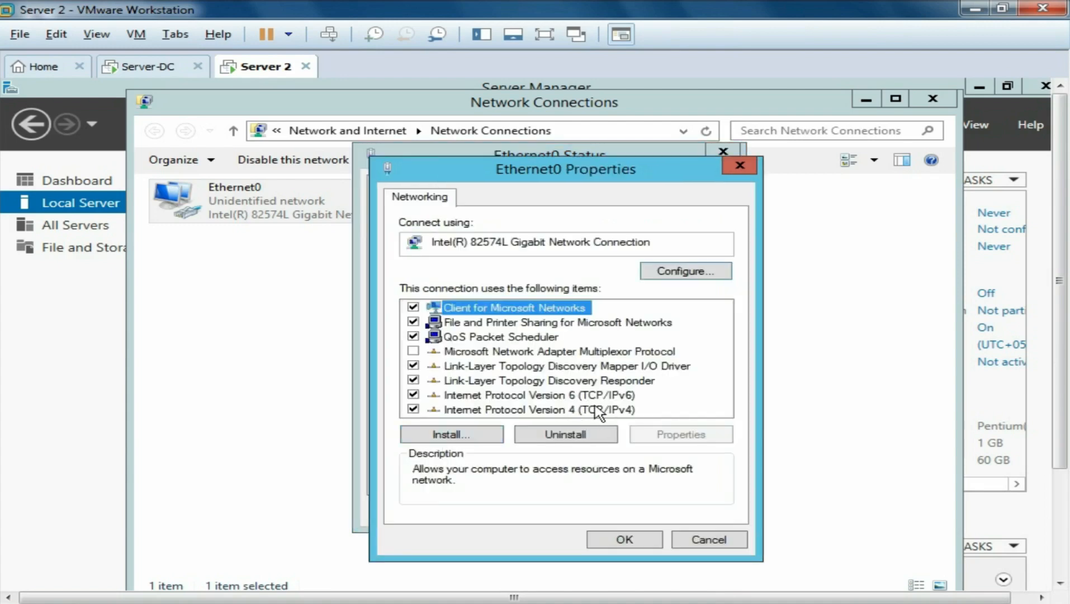
left_click(601, 411)
left_click(699, 438)
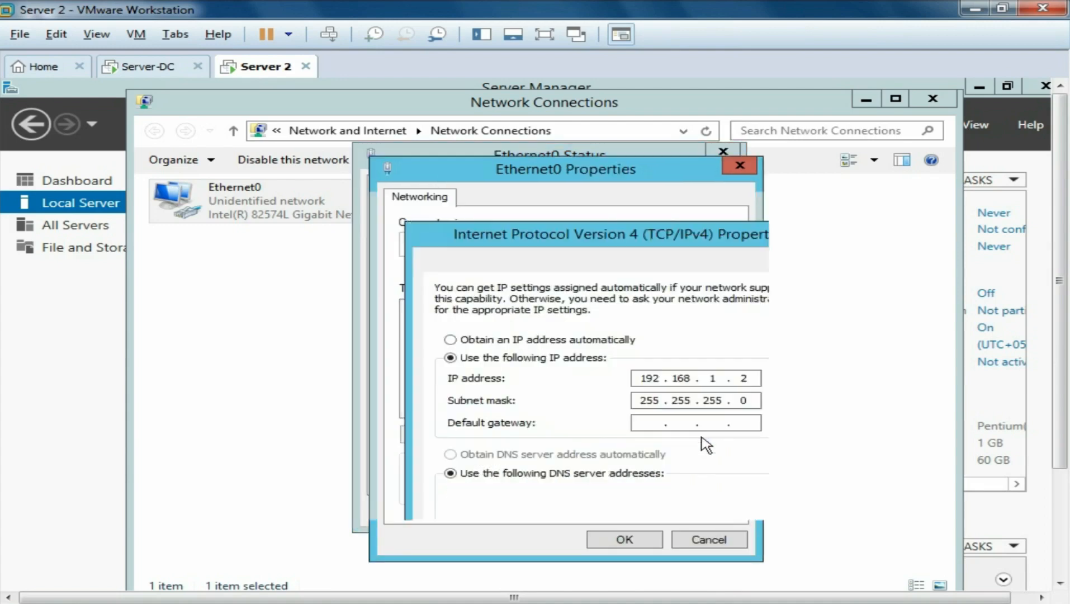
left_click_drag(626, 240, 566, 165)
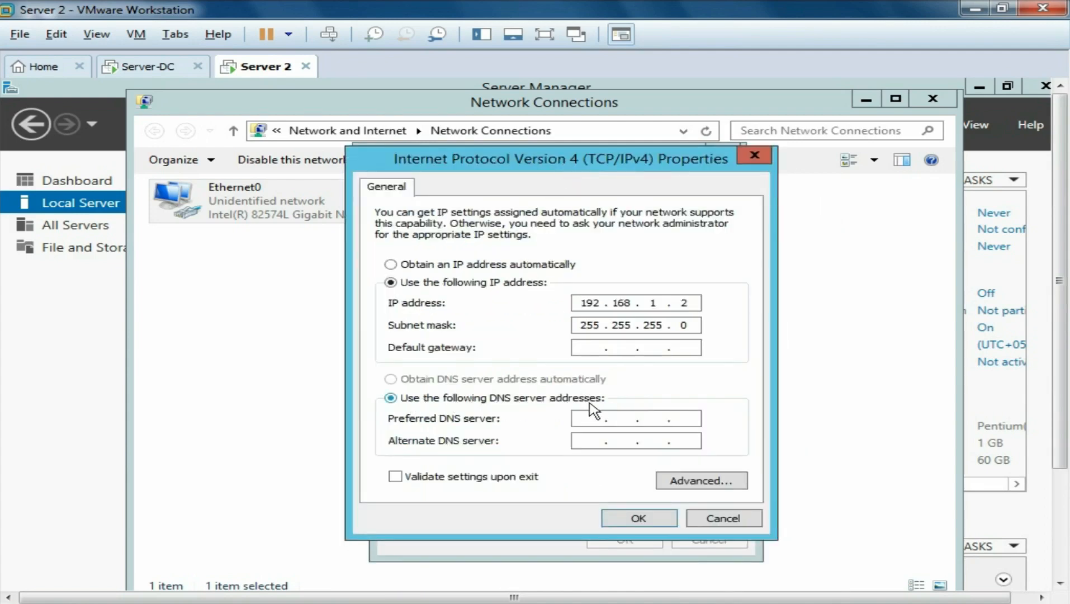
- Set Preferred DNS to Server-DC's address 192.168.1.1 and close all connection windows
left_click(161, 70)
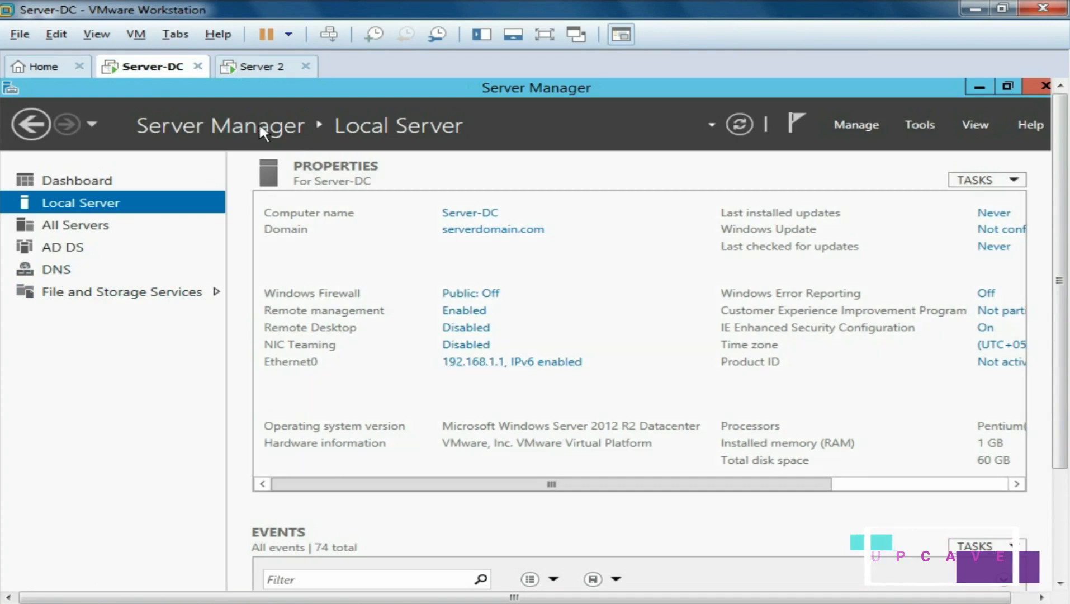
left_click(268, 78)
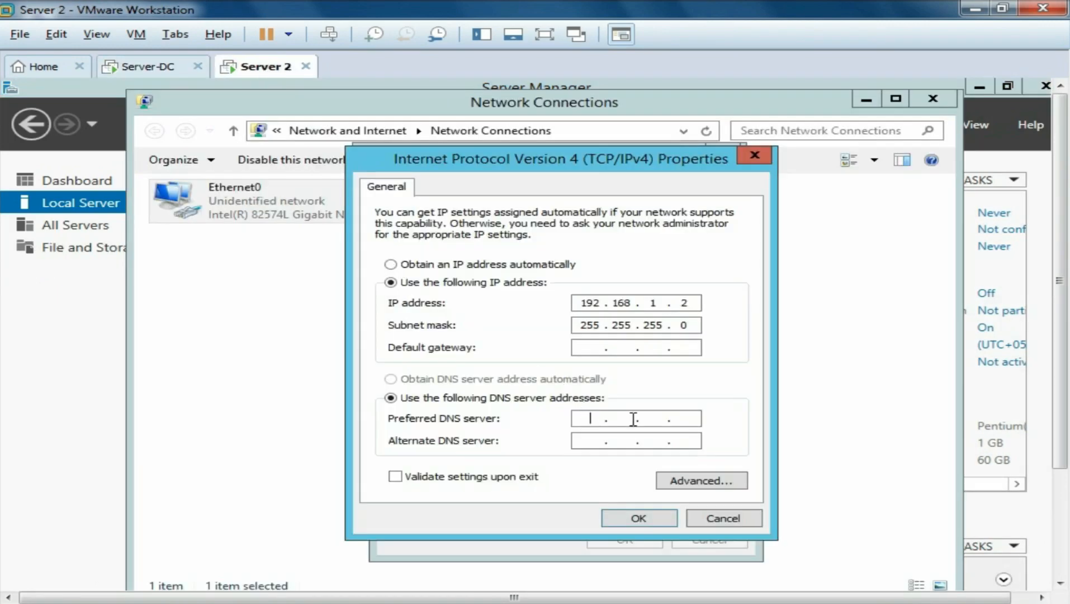
type("192 . 168 . 1 . 1")
left_click(638, 518)
left_click(618, 539)
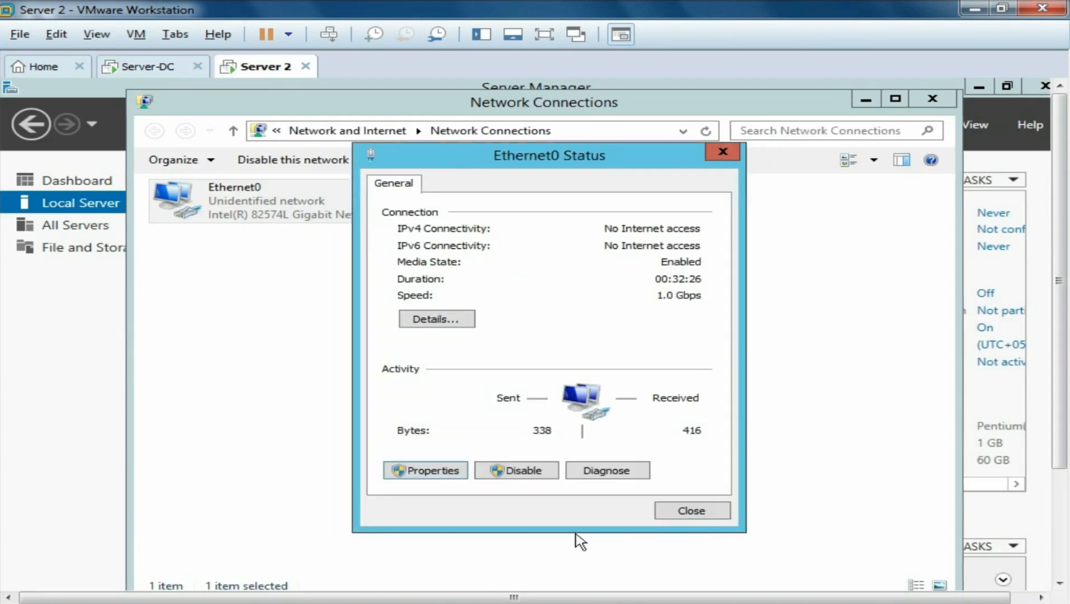
left_click(680, 514)
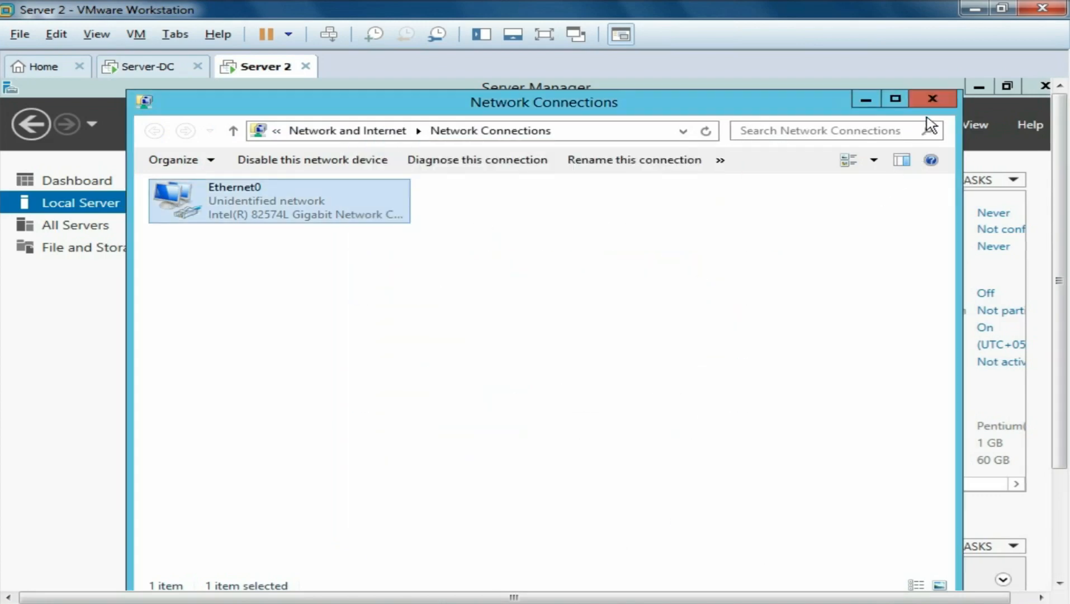
left_click(933, 104)
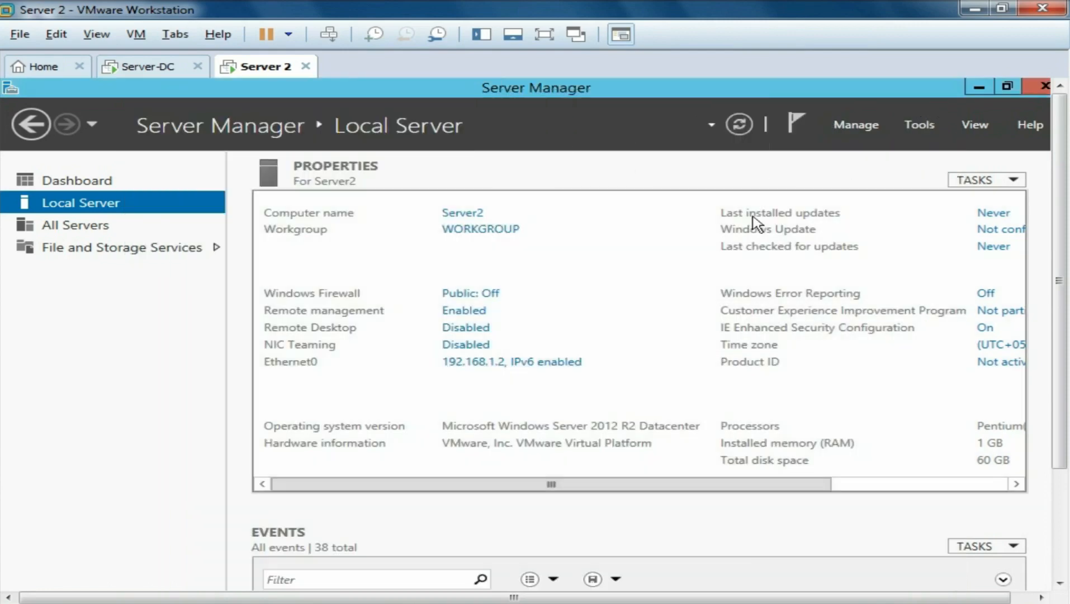
- Refresh Server 2's local properties, go full screen, and launch an administrator PowerShell
left_click(739, 124)
left_click(545, 37)
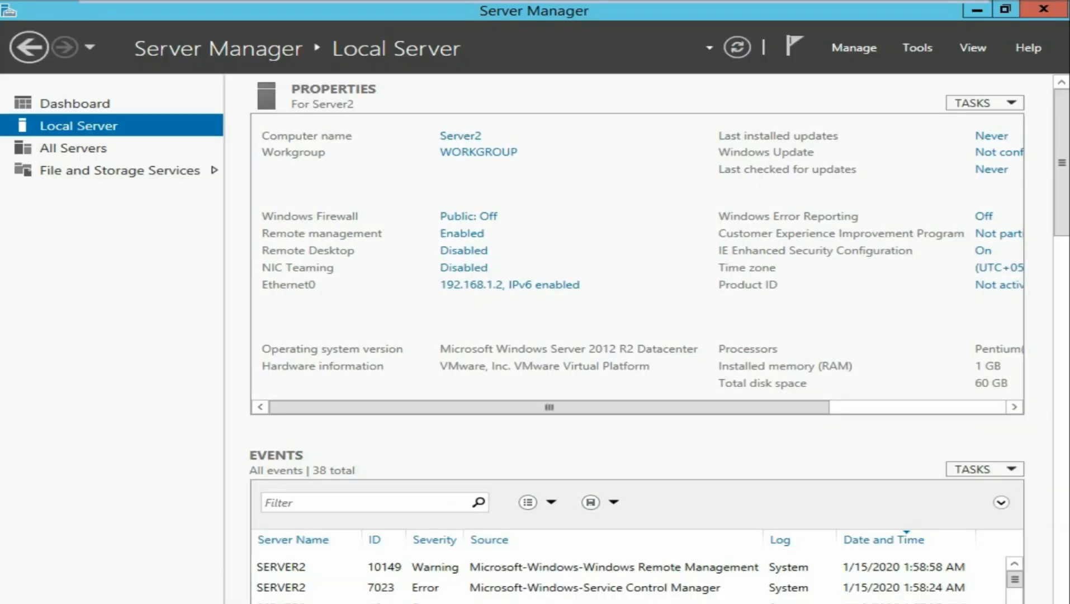
left_click(133, 602)
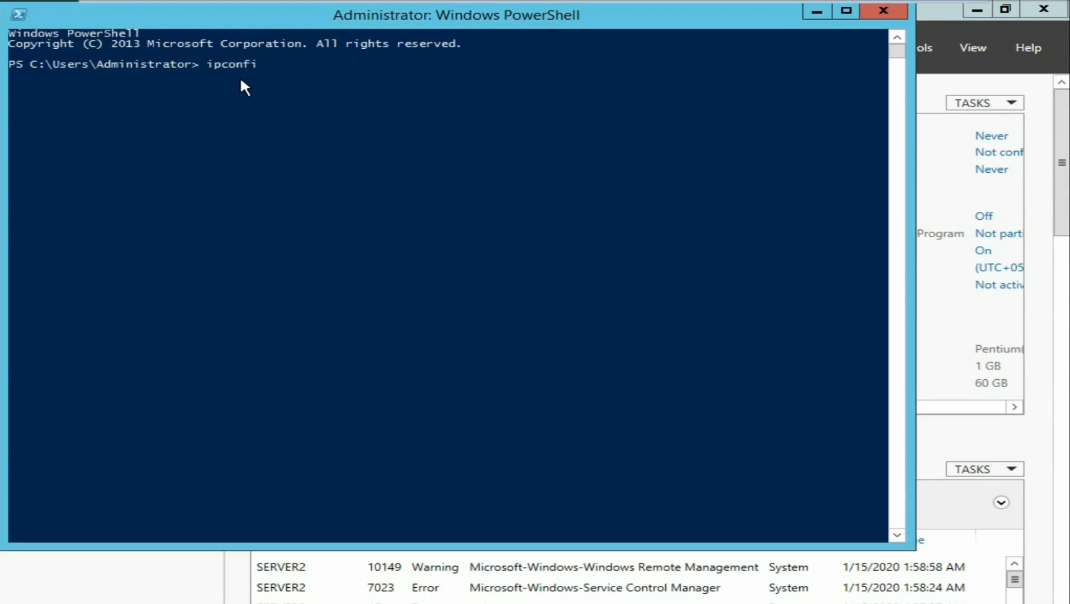
- Run ipconfig /all and highlight IPv4 192.168.1.2 and DNS server 192.168.1.1
type("ipconfig /all")
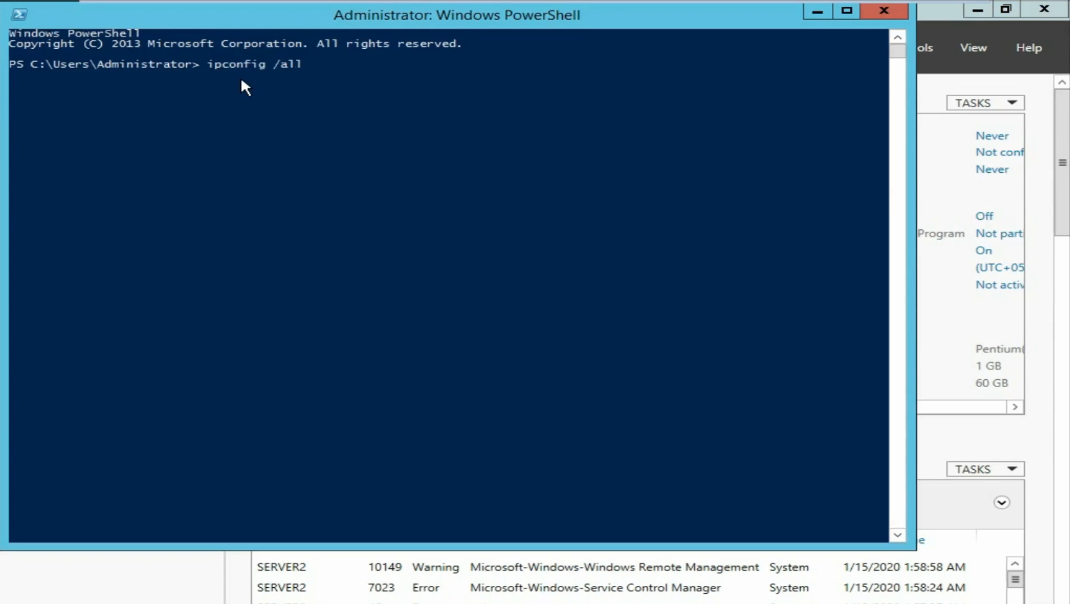
key("Return")
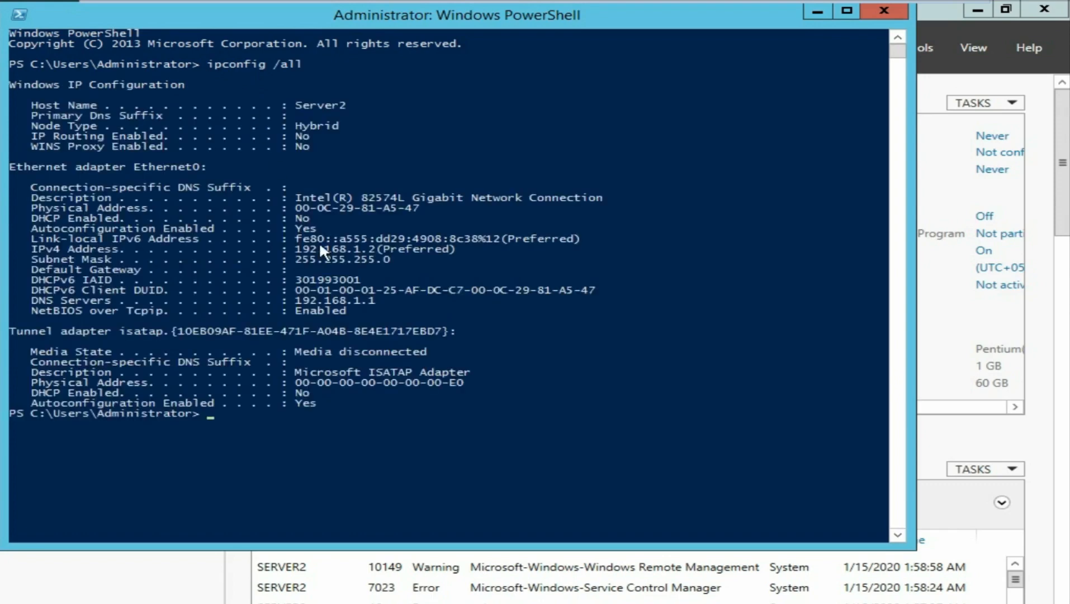
left_click_drag(296, 248, 375, 246)
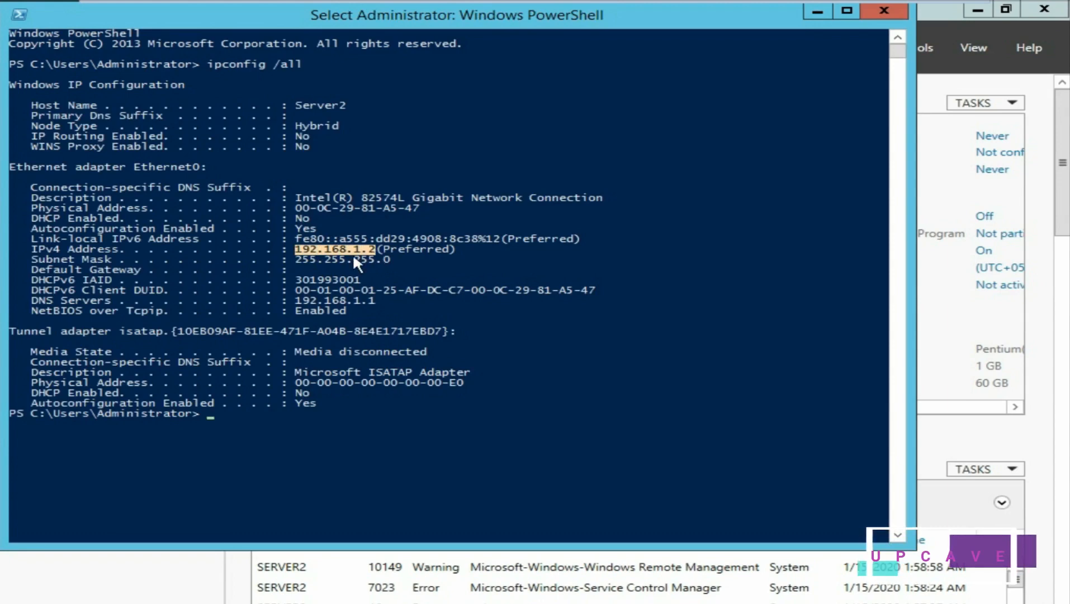
left_click_drag(28, 297, 378, 302)
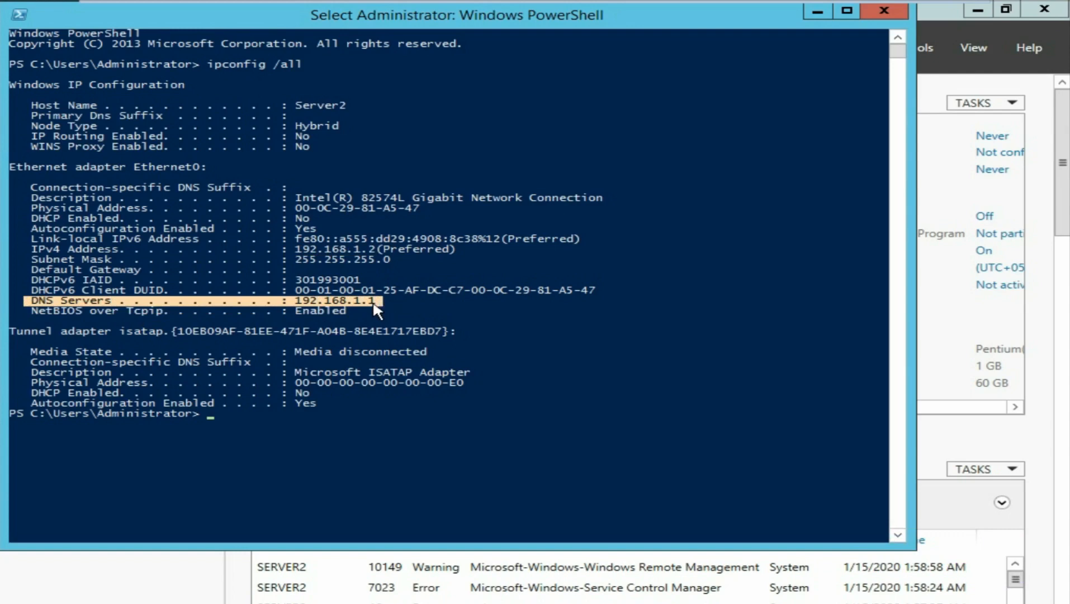
left_click(222, 415)
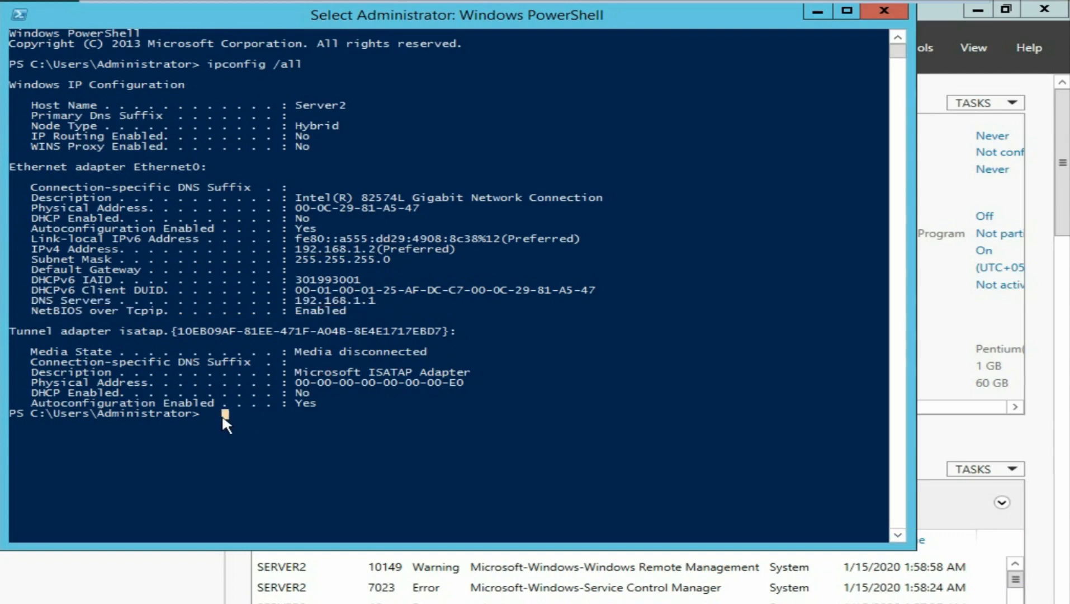
- Ping serverdomain.com and highlight the resolved address 192.168.1.1
type("ping")
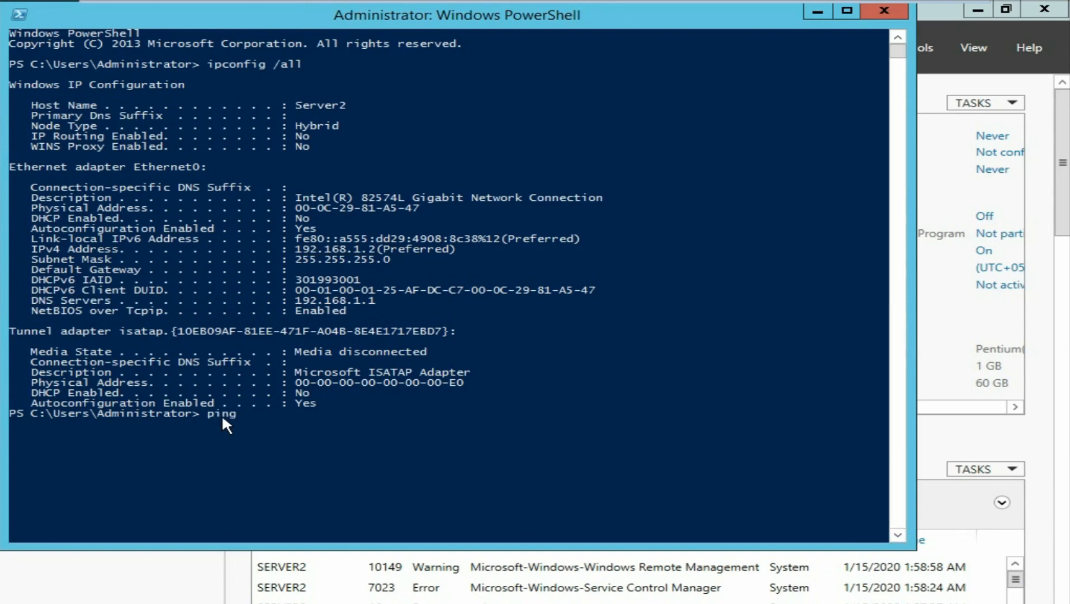
type(" serverdomain")
type(".com")
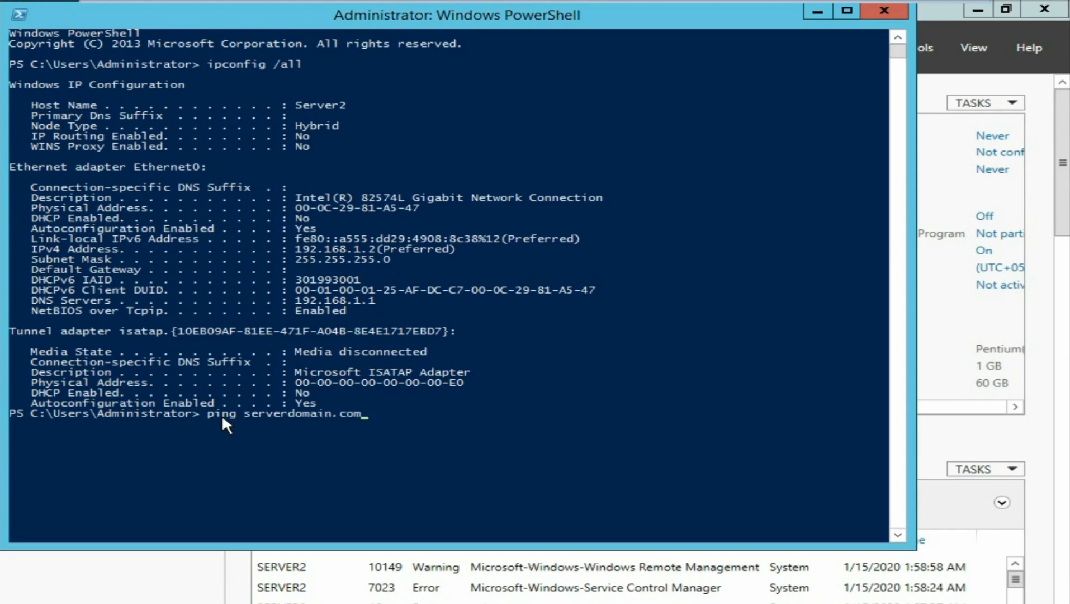
key("Return")
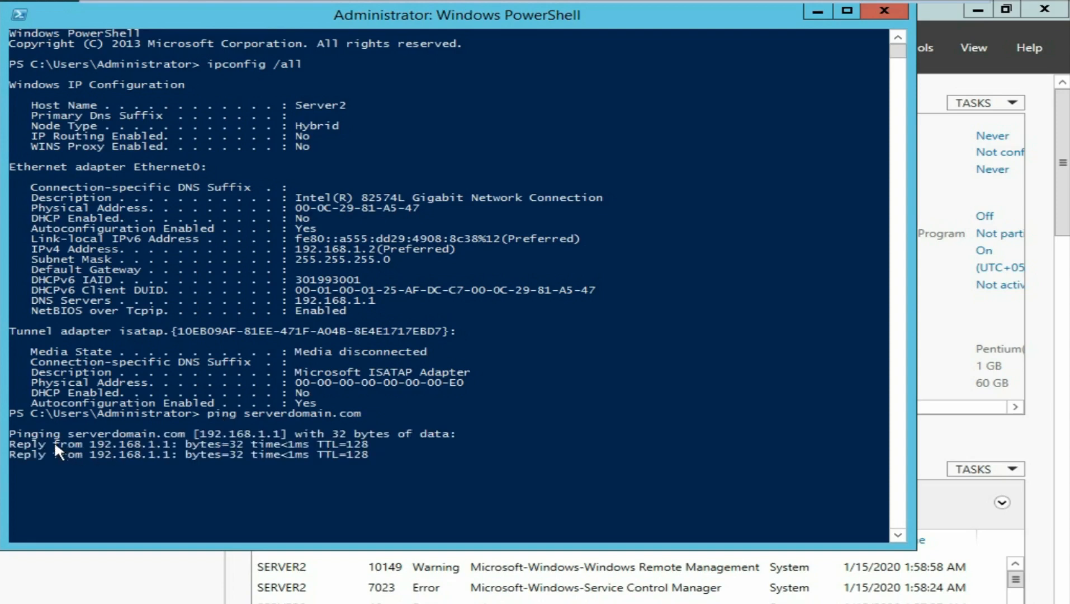
left_click_drag(67, 431, 279, 435)
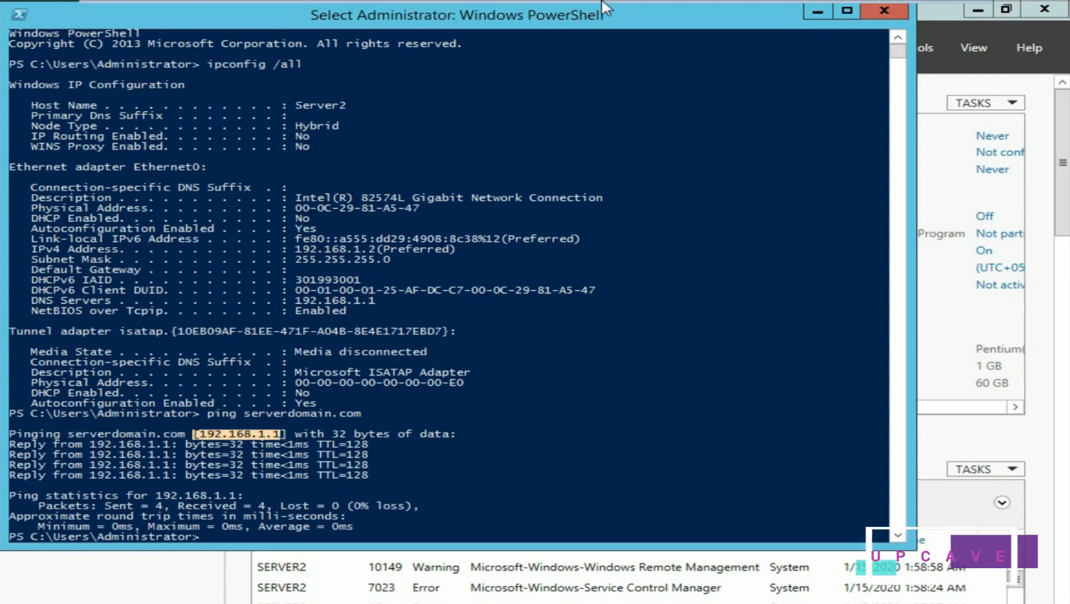
- Compare against Server-DC's properties, then highlight Server 2's four replies from 192.168.1.1
mouse_move(737, 5)
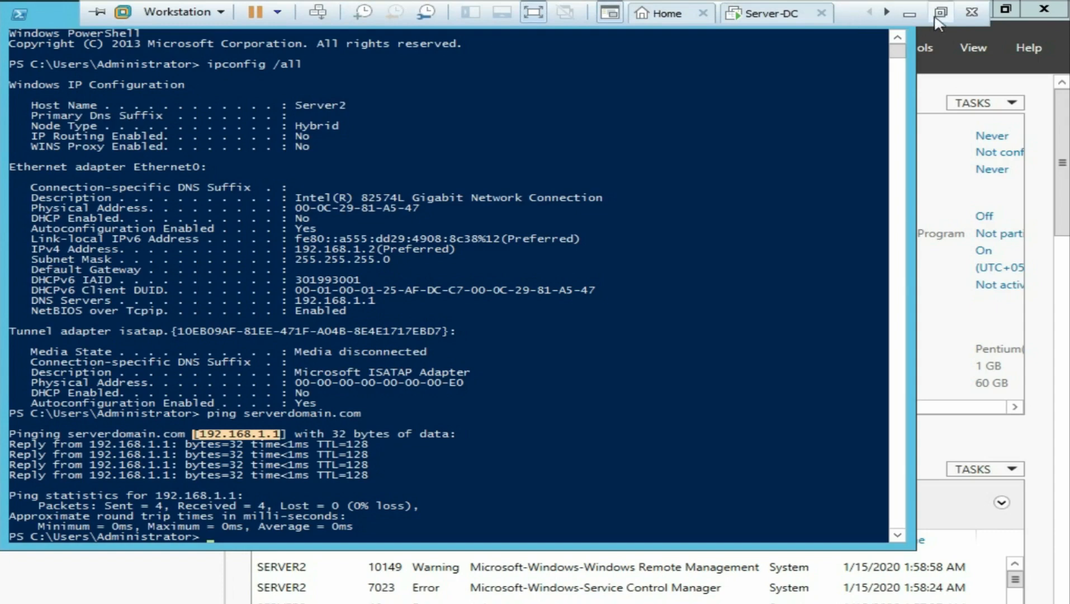
left_click(941, 12)
left_click(149, 72)
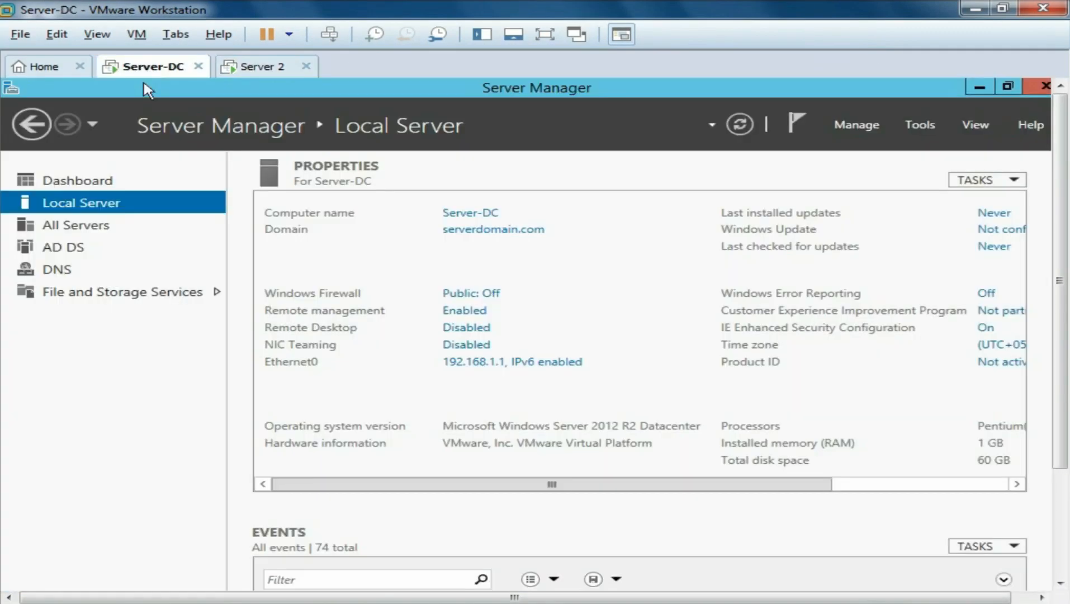
left_click(248, 72)
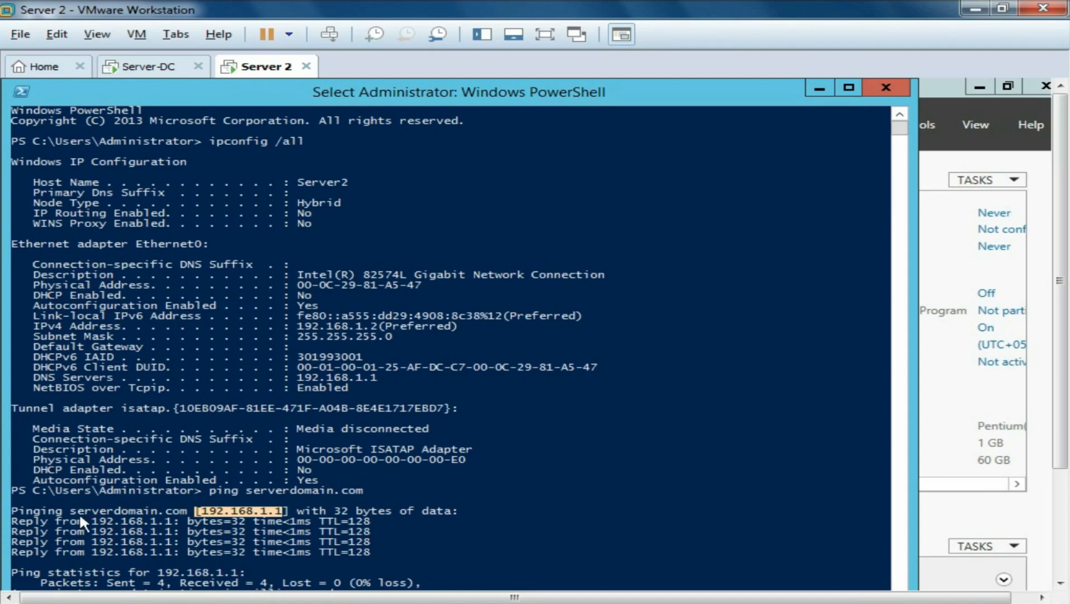
left_click_drag(15, 518, 341, 553)
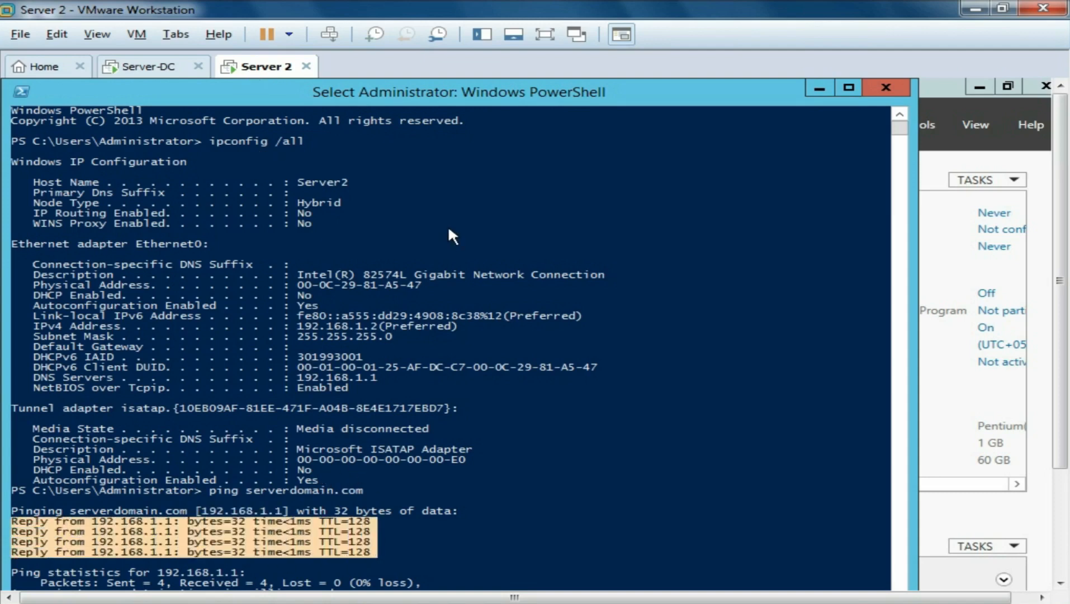
left_click(546, 35)
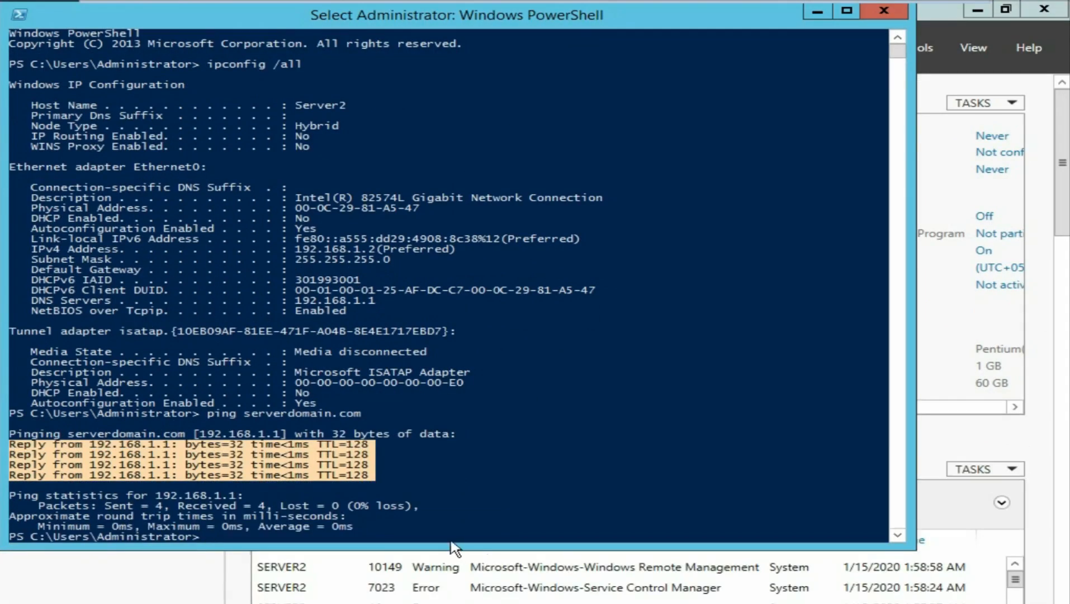
left_click(371, 514)
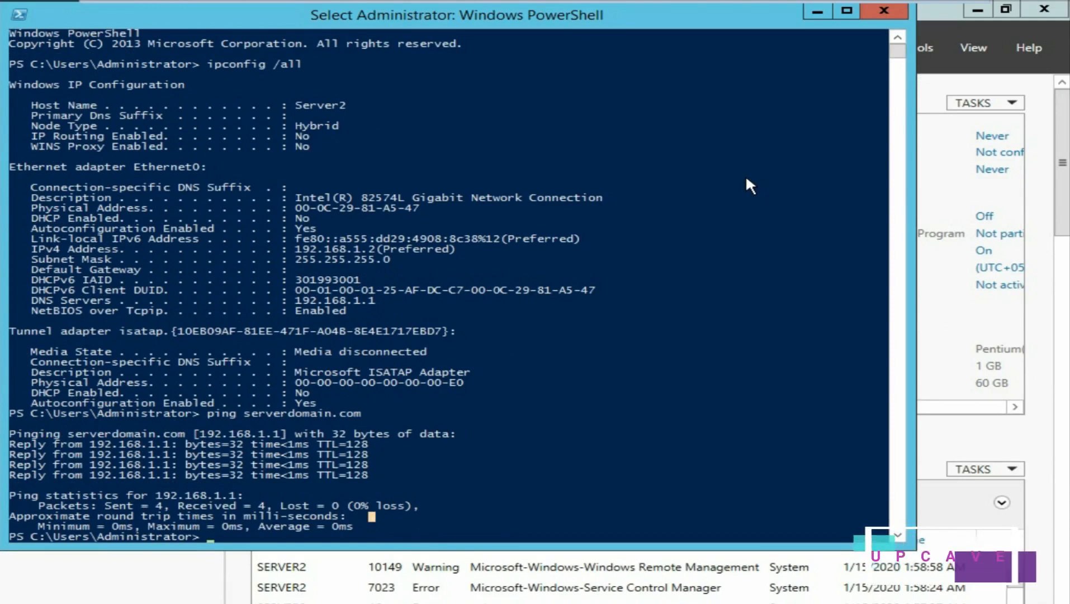
- Change Server2's membership from WORKGROUP to domain serverdomain.com and submit
left_click(883, 13)
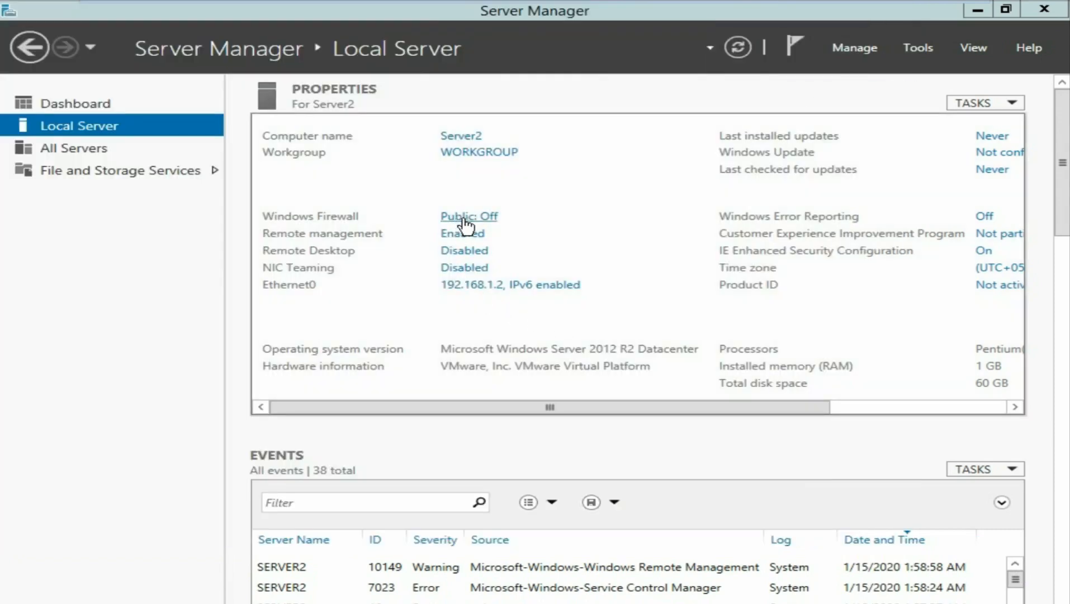
left_click(479, 152)
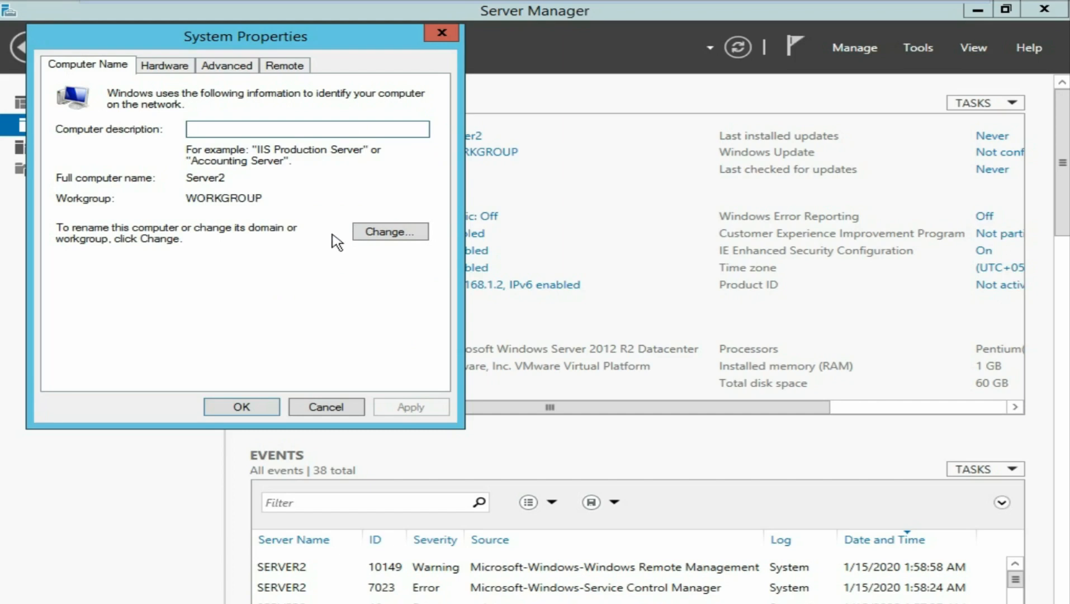
left_click(396, 235)
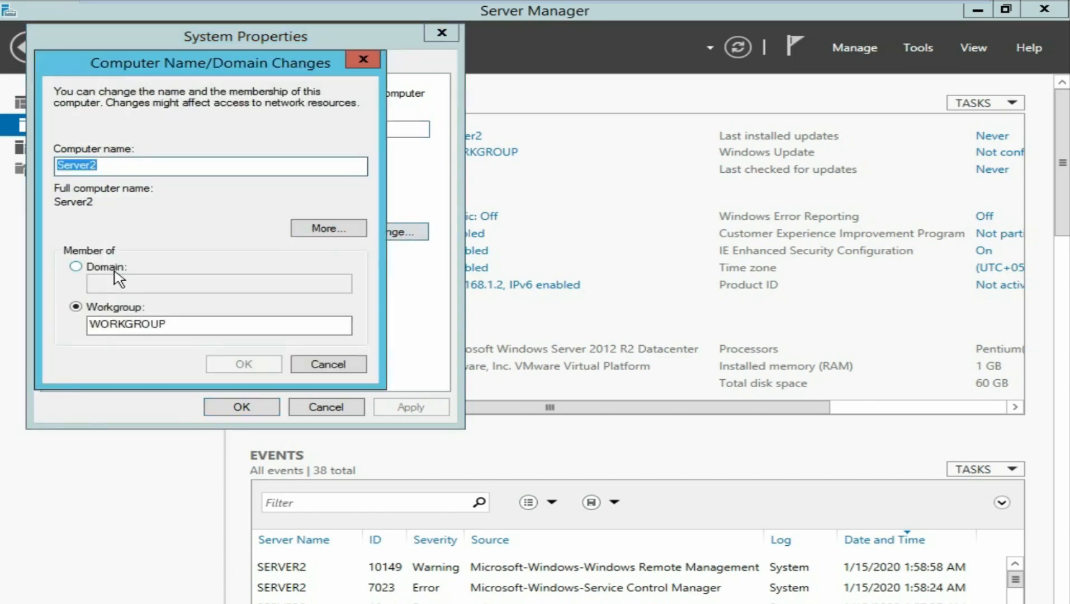
left_click(76, 266)
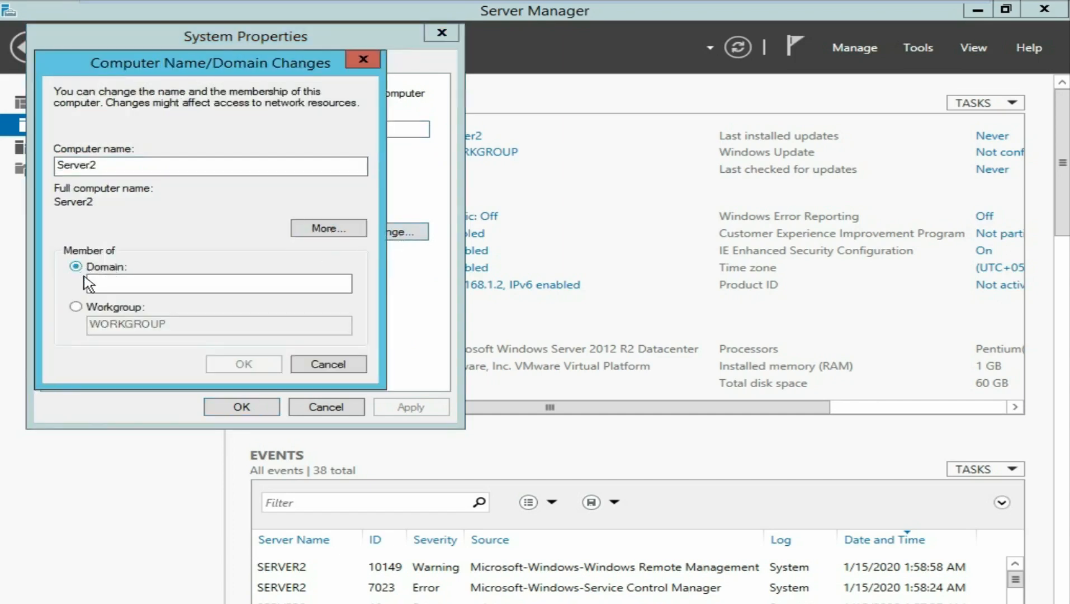
left_click(119, 281)
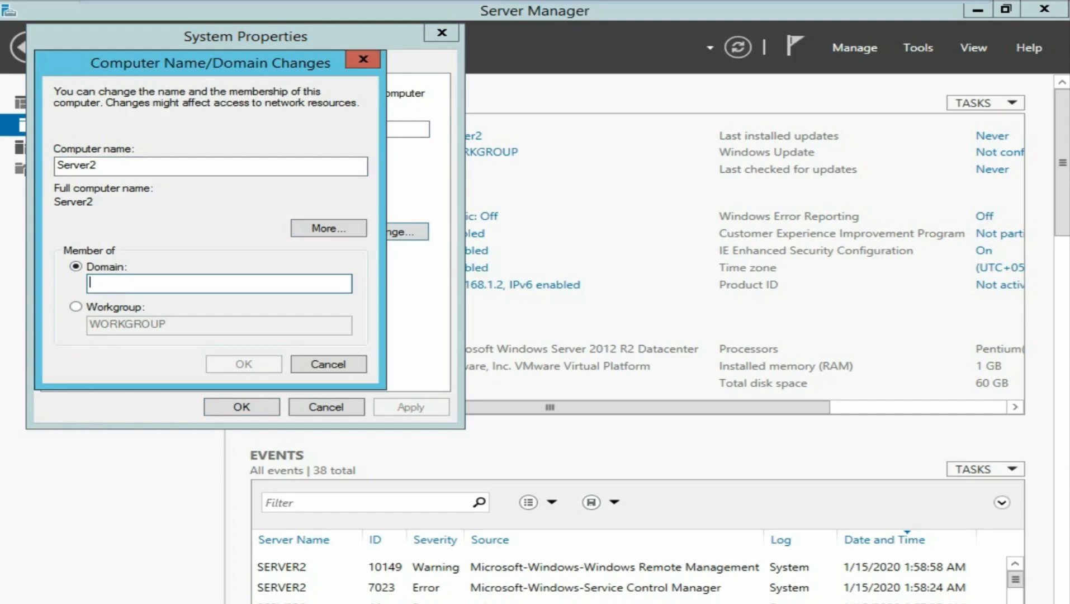
type("server")
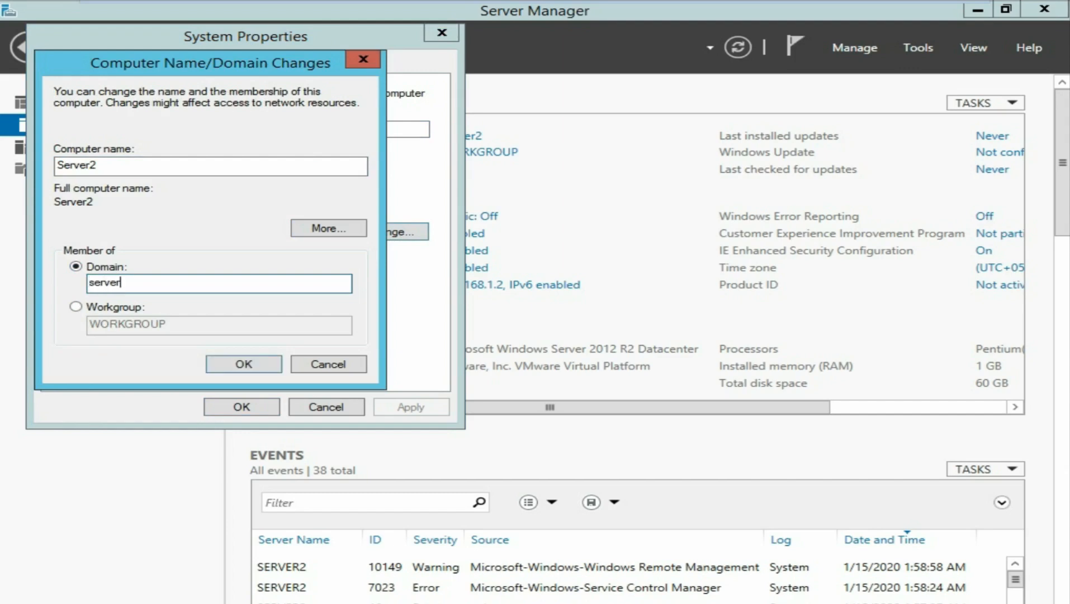
type("domain.com")
left_click(246, 365)
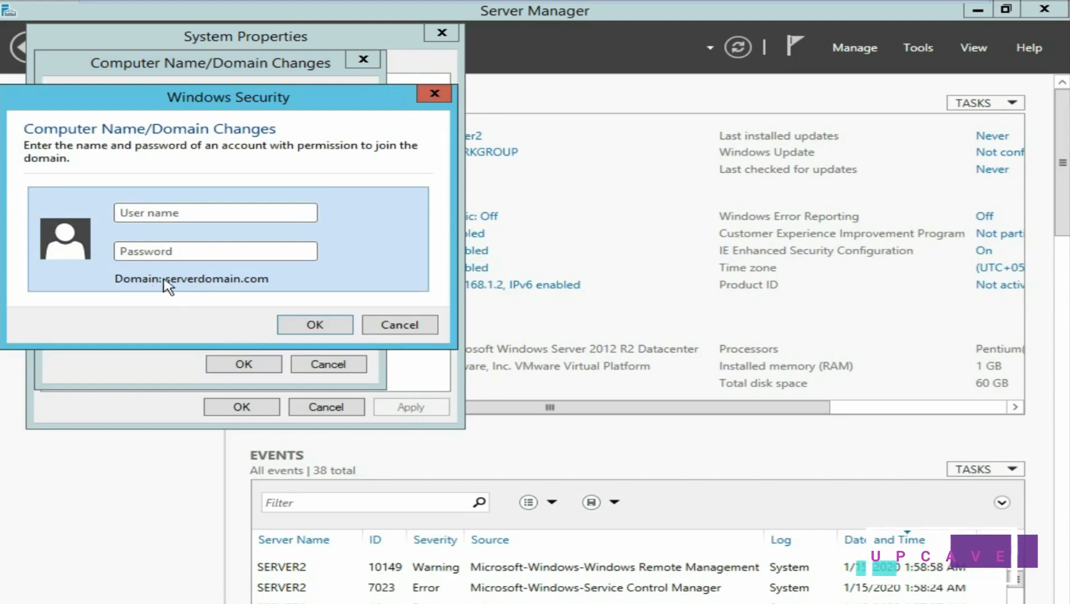
- Authenticate as administrator with the domain password, acknowledge the welcome and restart messages, and close System Properties
left_click(171, 213)
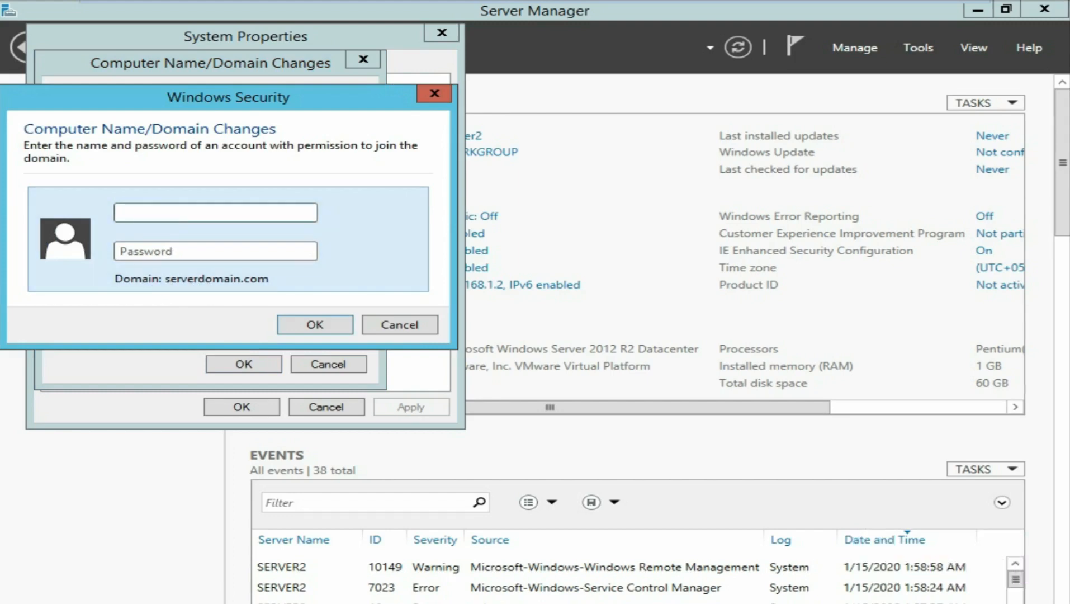
type("administrator")
key("Tab")
type("P@ssw0rd1234")
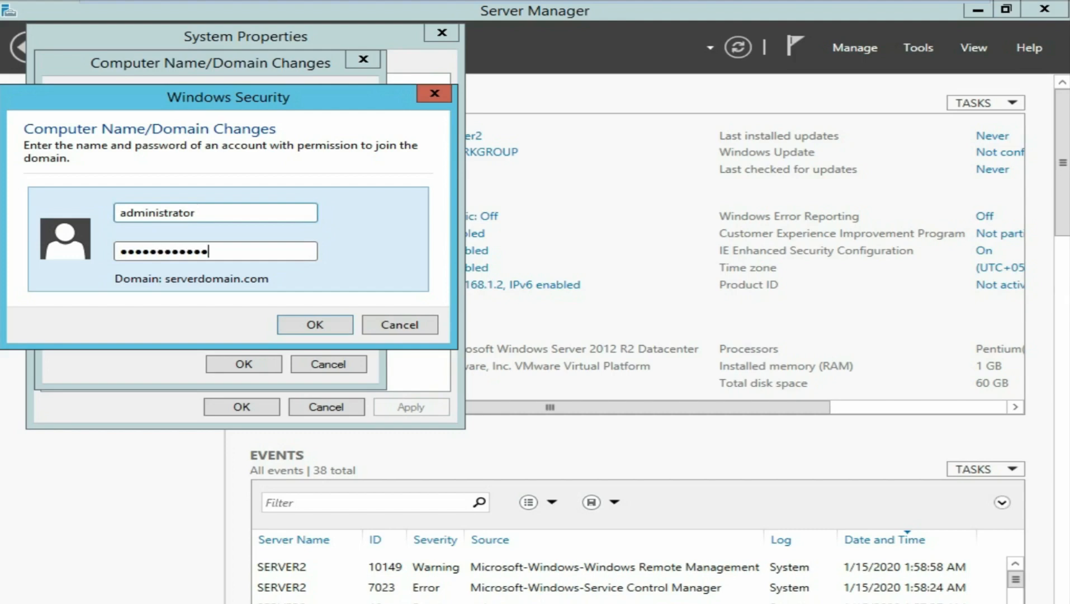
left_click(315, 326)
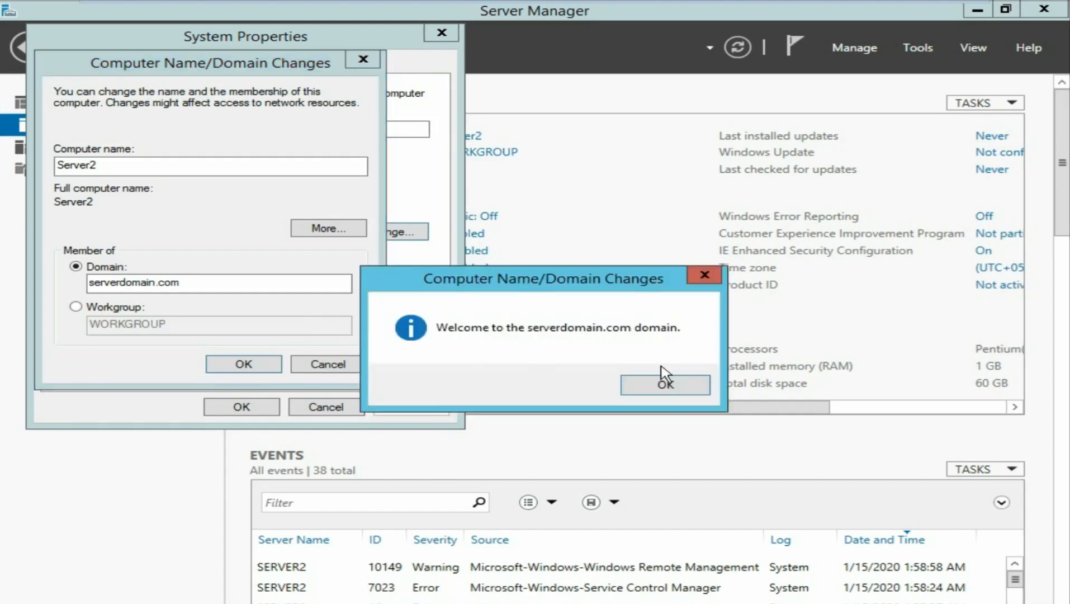
left_click(660, 386)
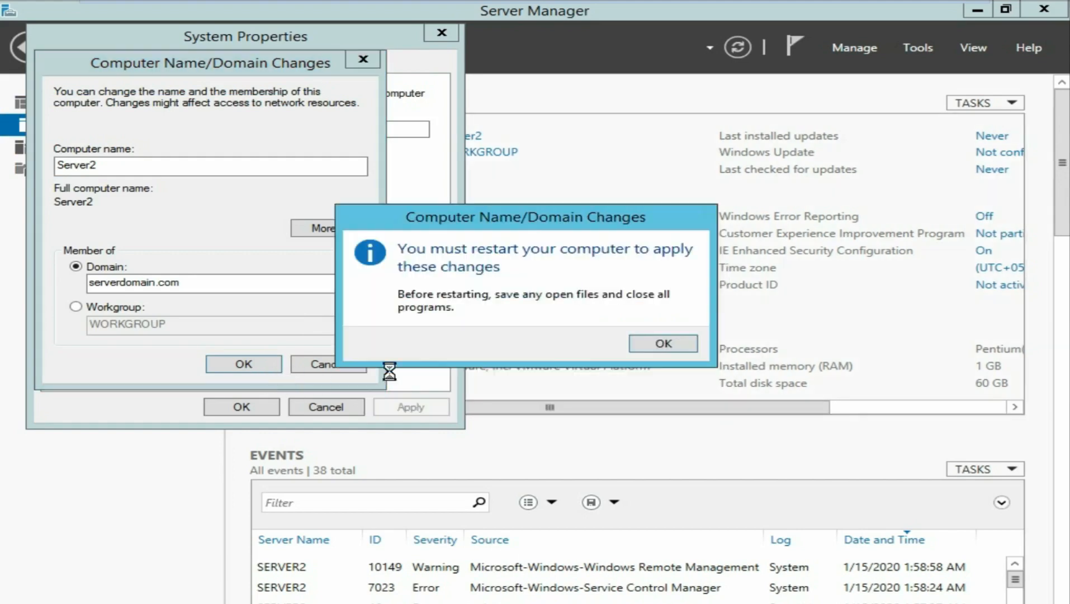
left_click(663, 344)
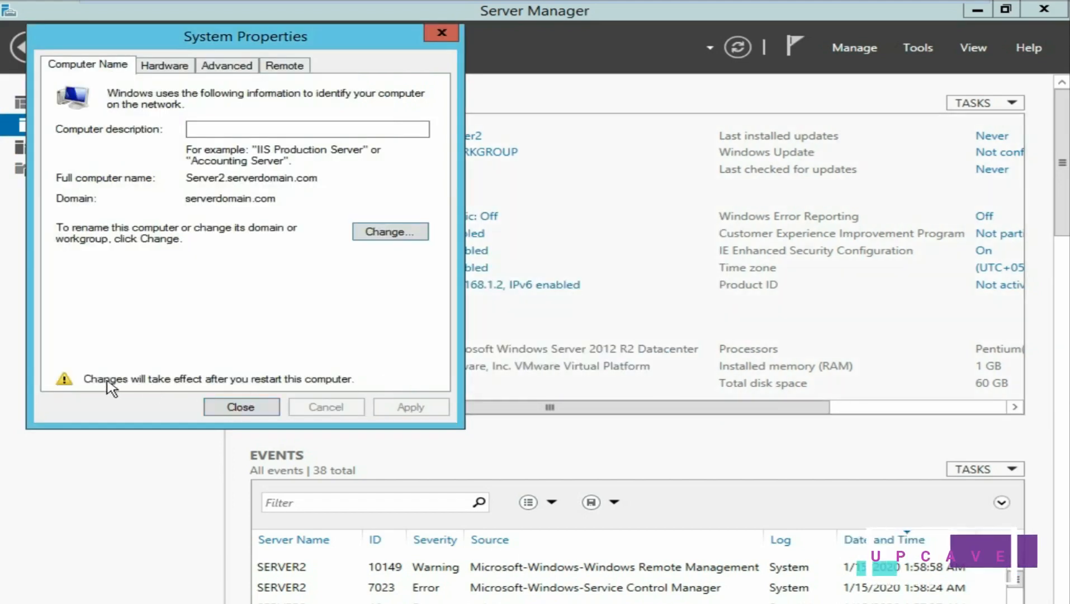
left_click(242, 407)
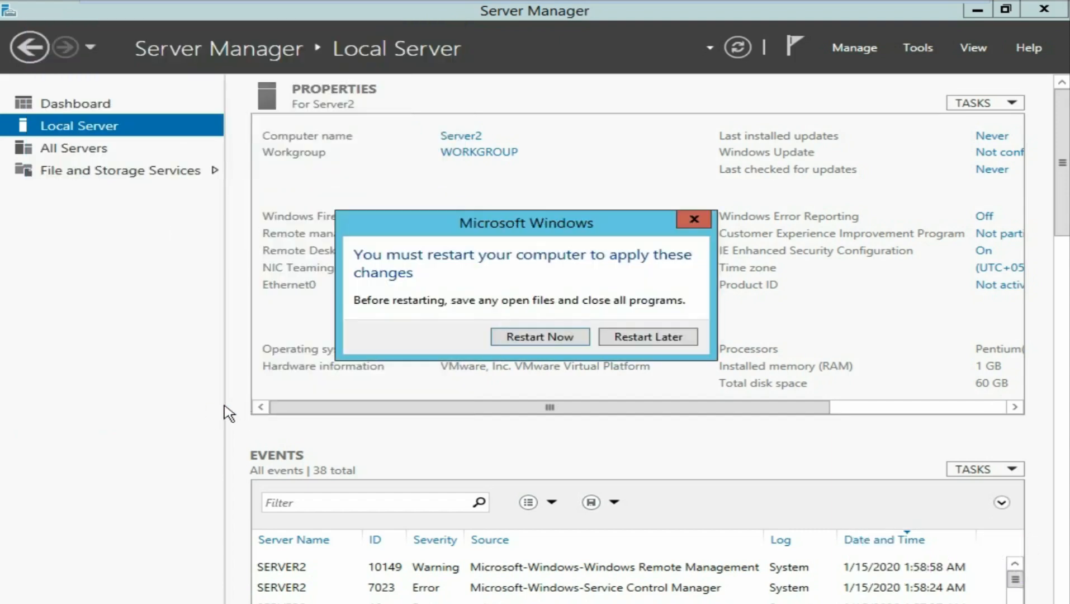
- Confirm Restart Now so Server2 reboots into the serverdomain.com domain and reaches the lock screen
left_click(515, 338)
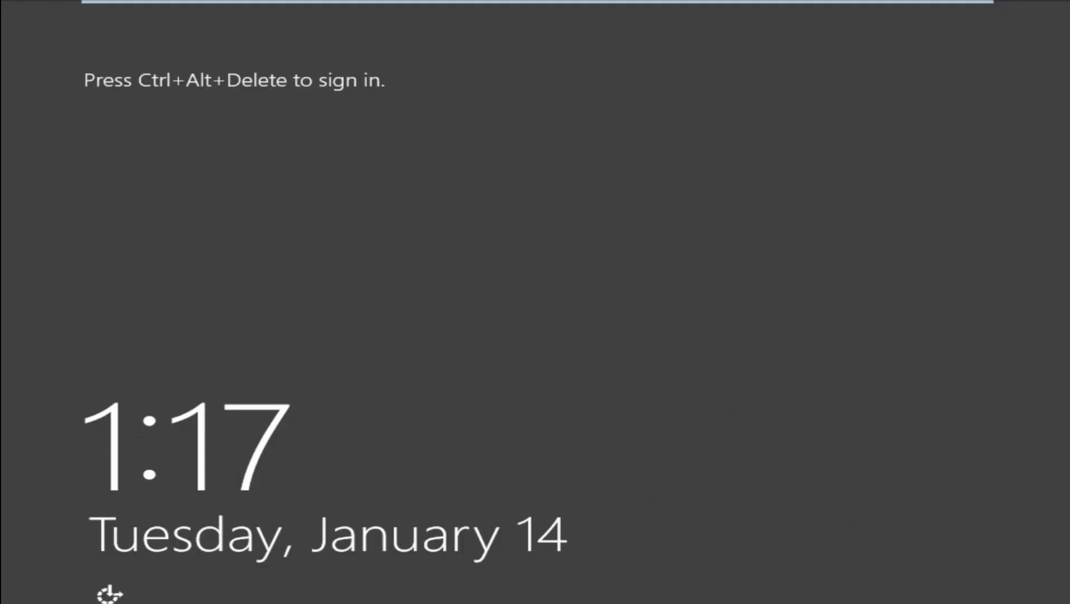
- Send Ctrl+Alt+Del to Server2 and switch the sign-in screen to Other user
mouse_move(464, 5)
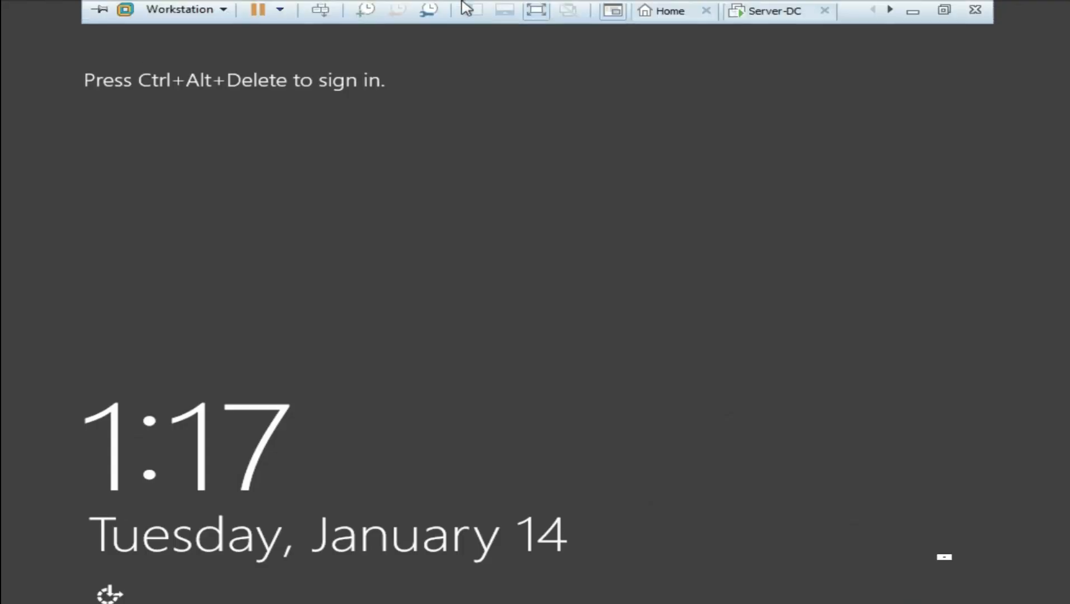
left_click(321, 13)
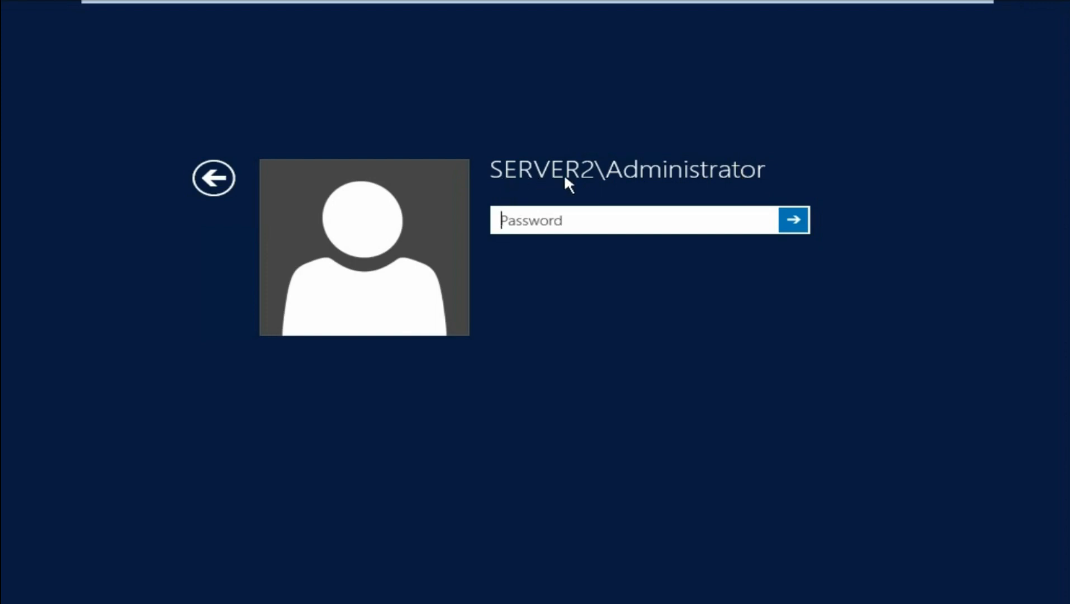
left_click(214, 179)
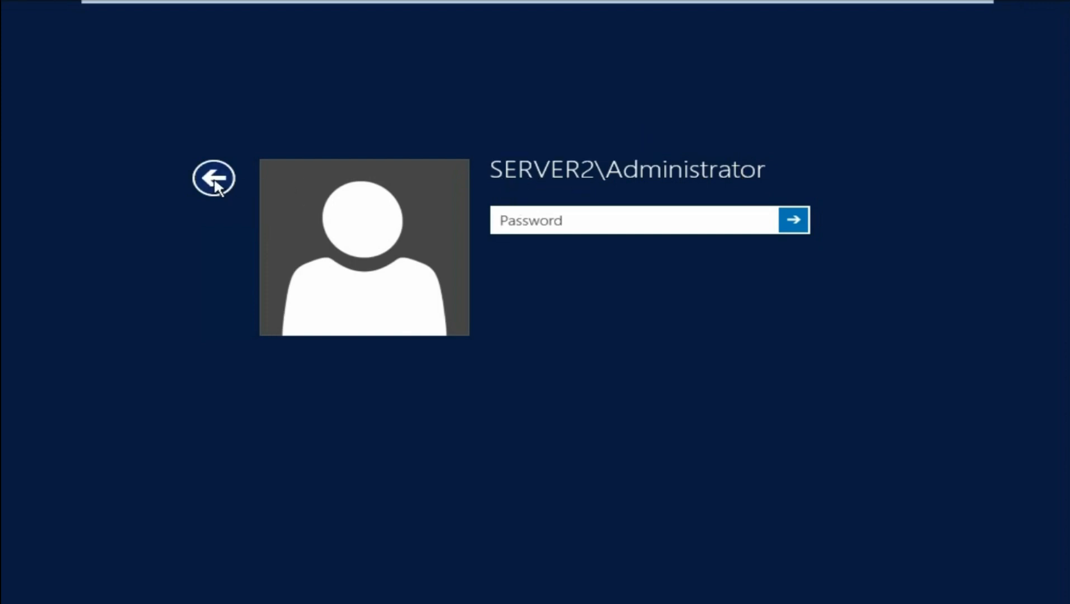
left_click(666, 308)
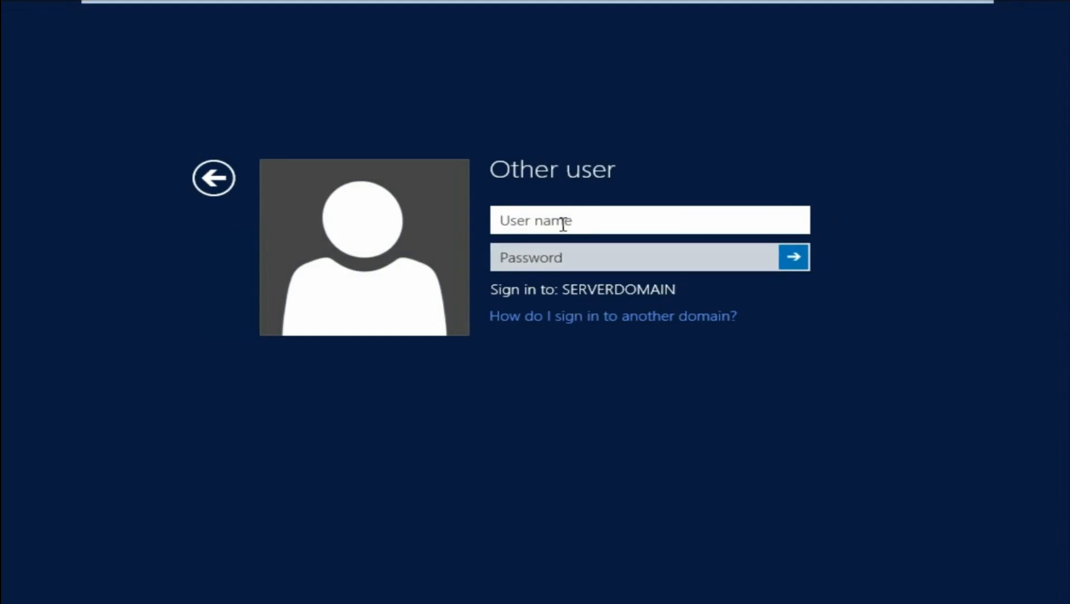
type("administrator")
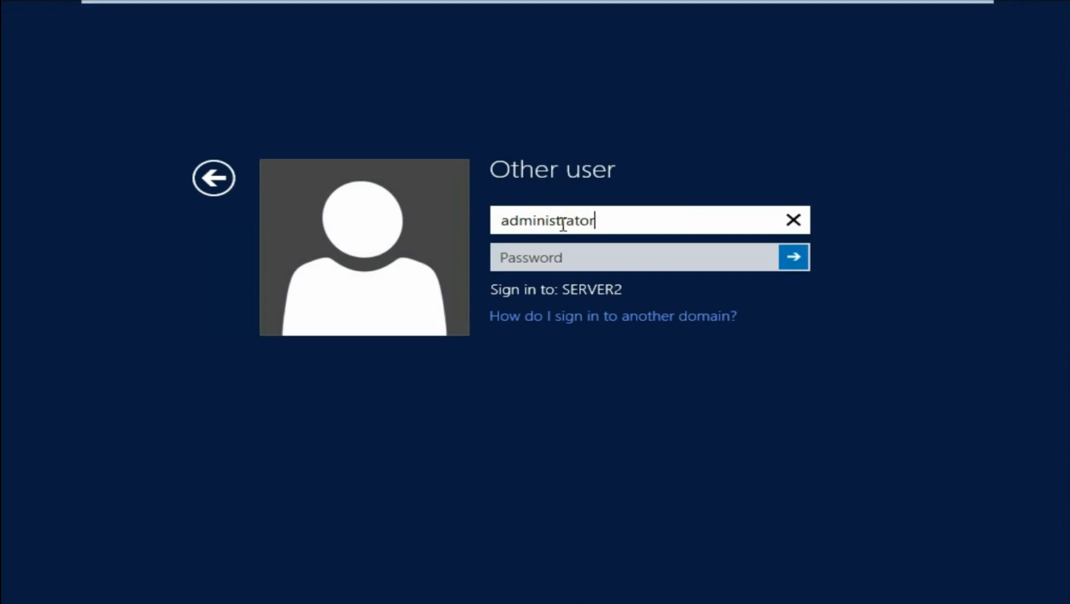
type("@ser")
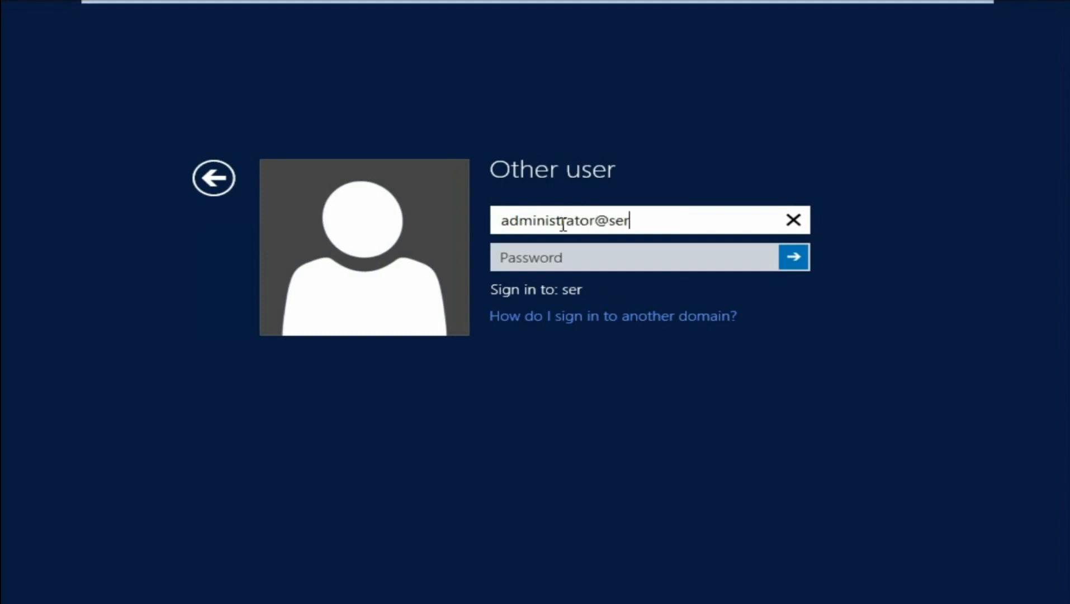
type("verdomain")
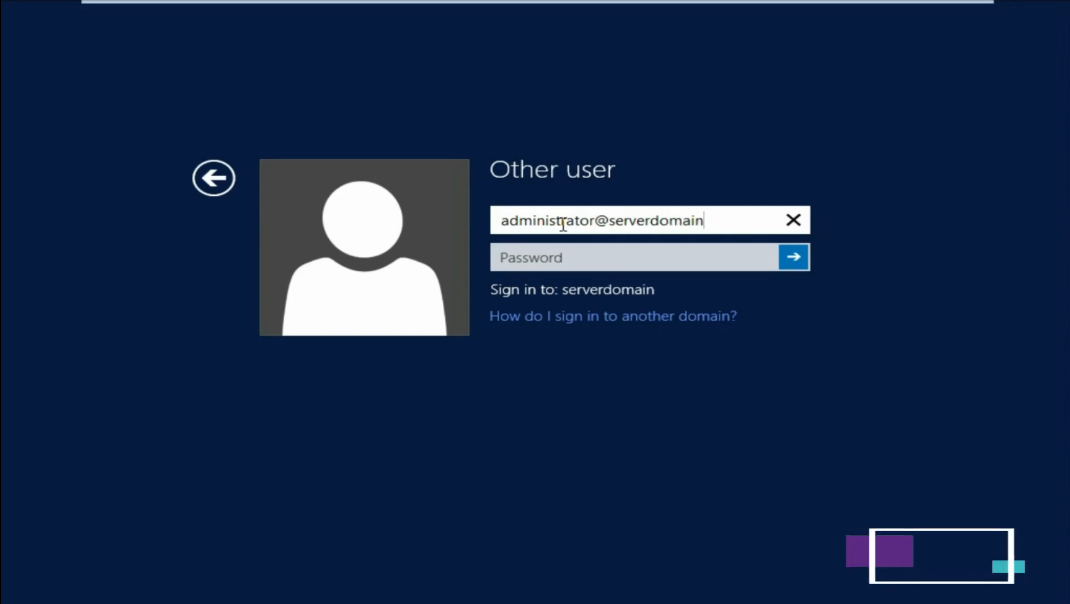
type(".com")
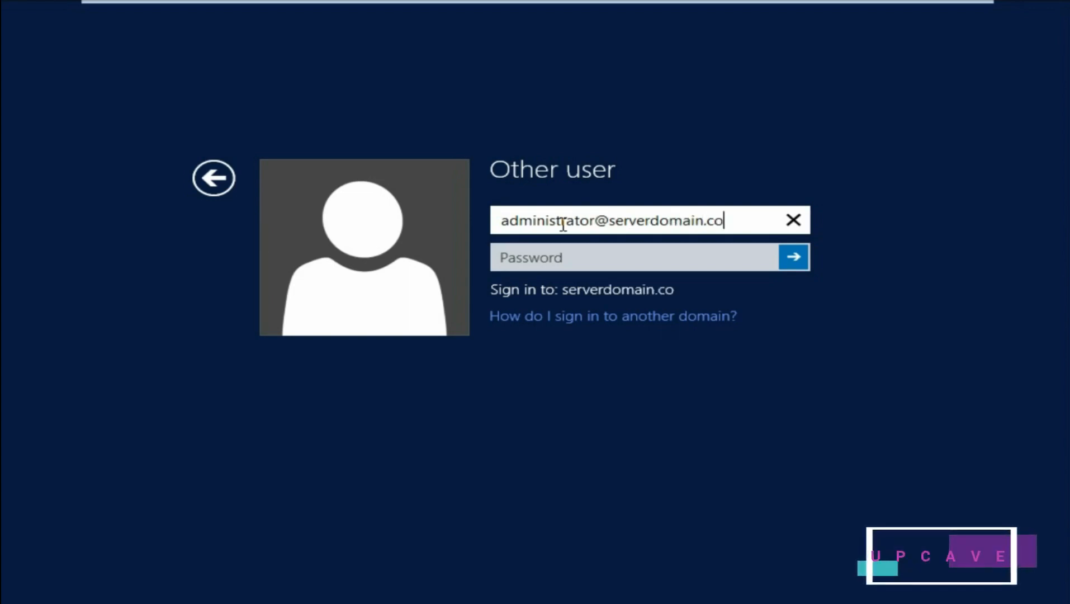
key("Tab")
type("******")
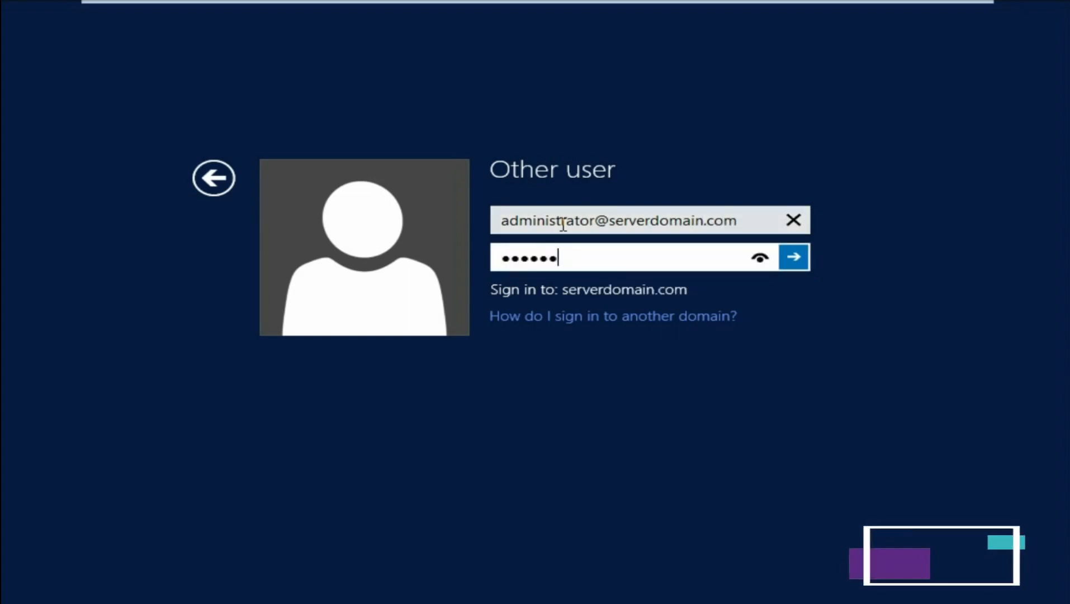
type("*******")
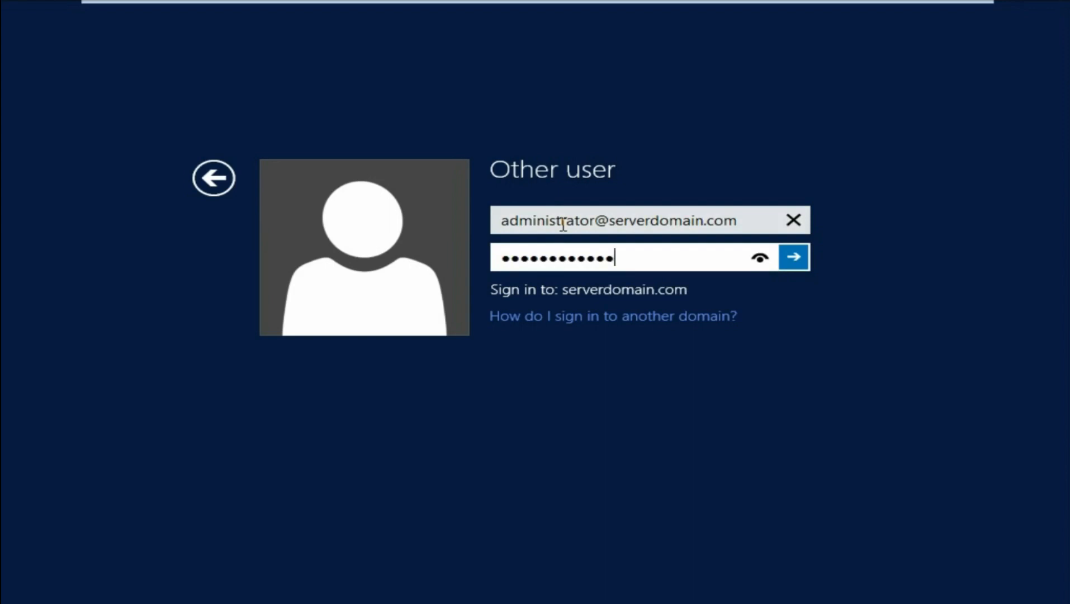
left_click(795, 261)
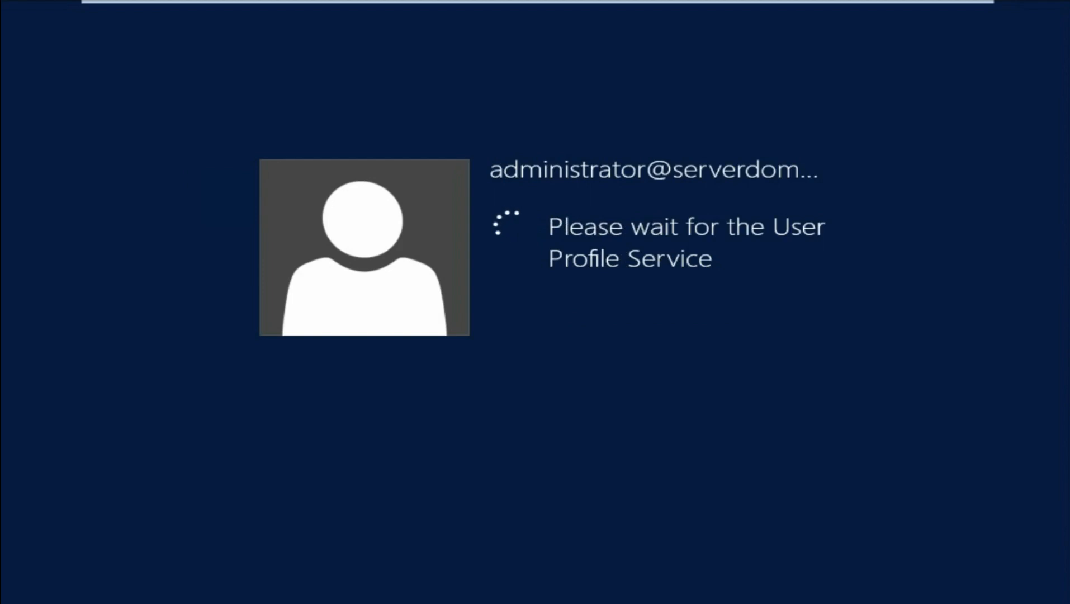
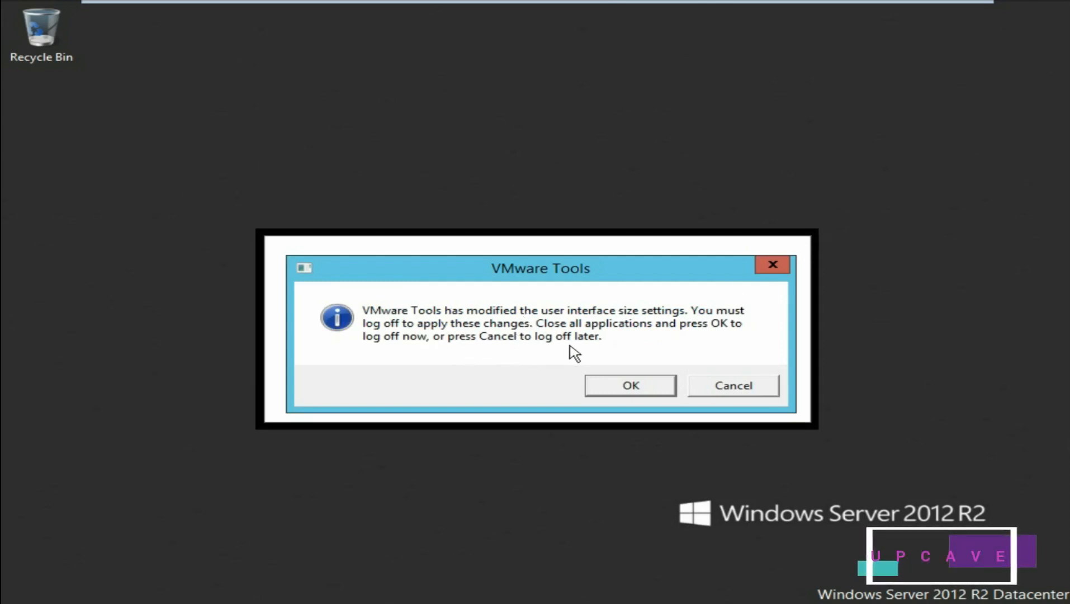
- Postpone the VMware Tools log-off and view Server2's local properties: serverdomain.com, Ethernet0 192.168.1.2
left_click(742, 390)
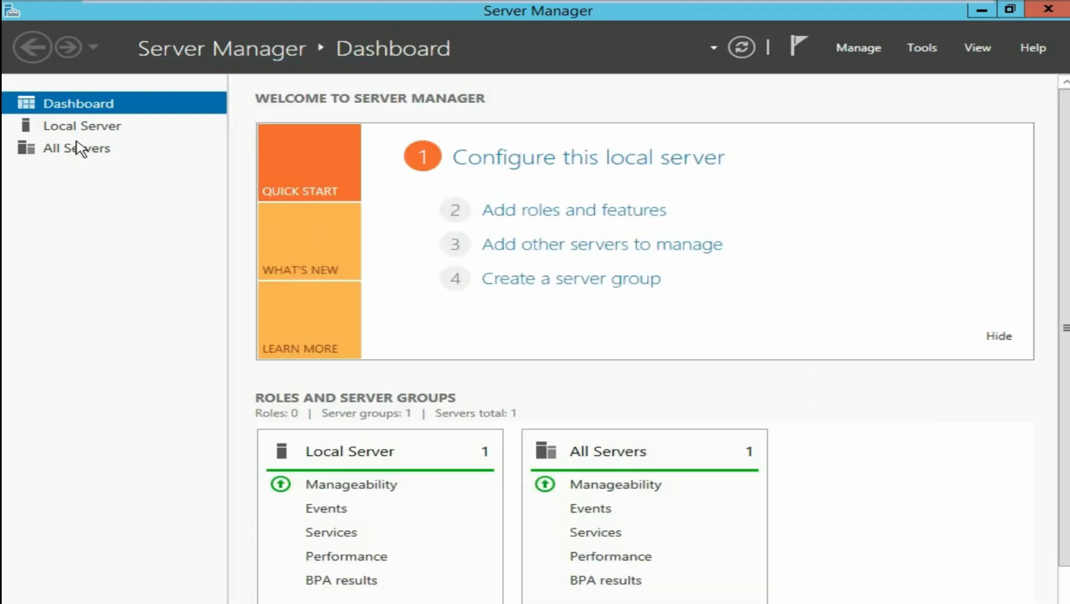
left_click(64, 129)
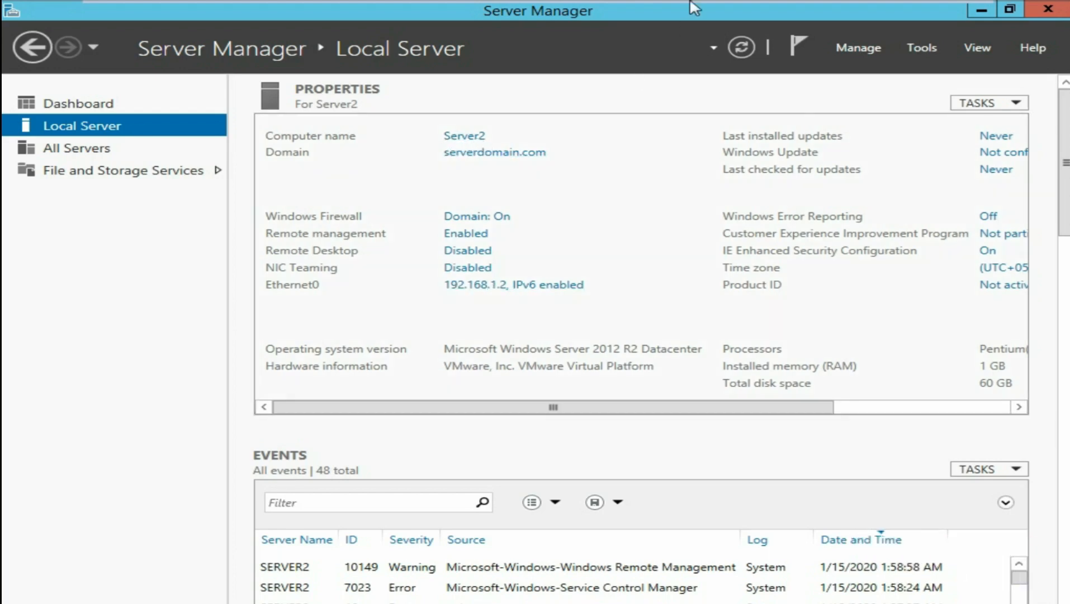
mouse_move(694, 4)
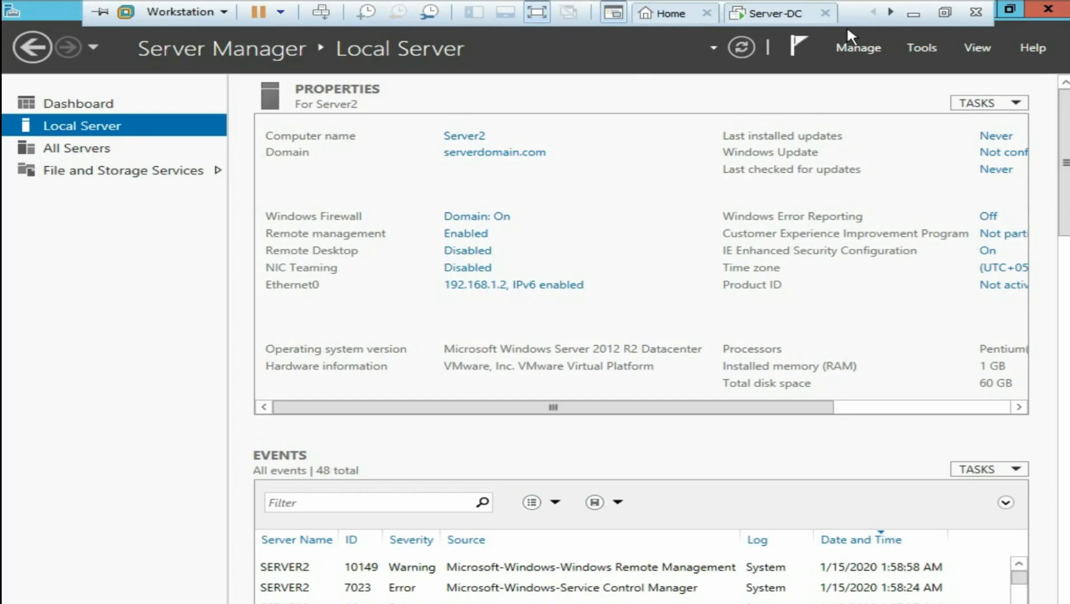
left_click(945, 12)
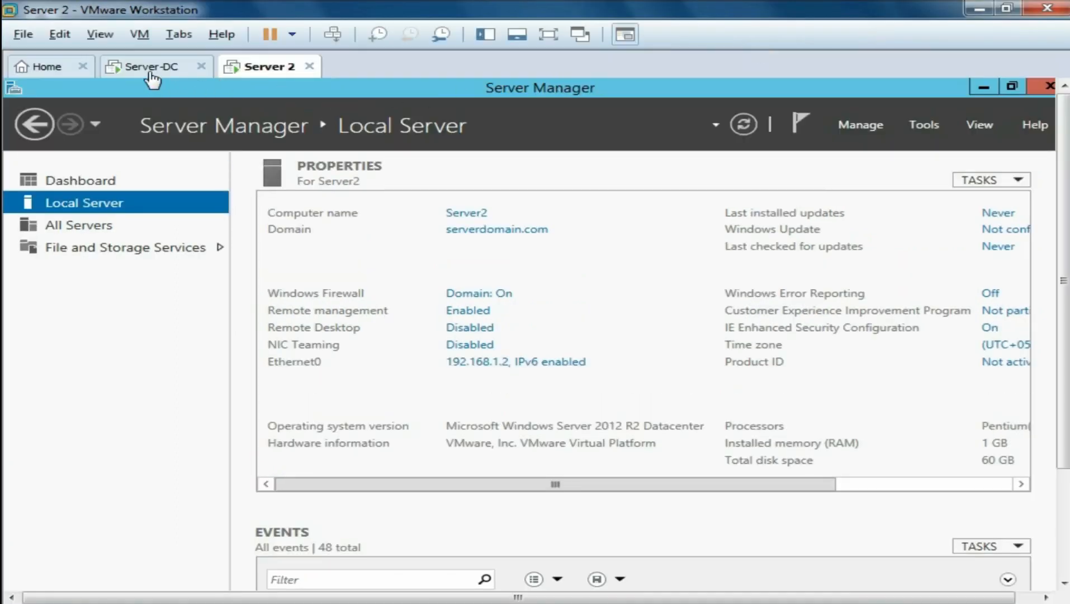
- On Server-DC, launch Active Directory Users and Computers from Tools and minimize Server Manager
left_click(169, 76)
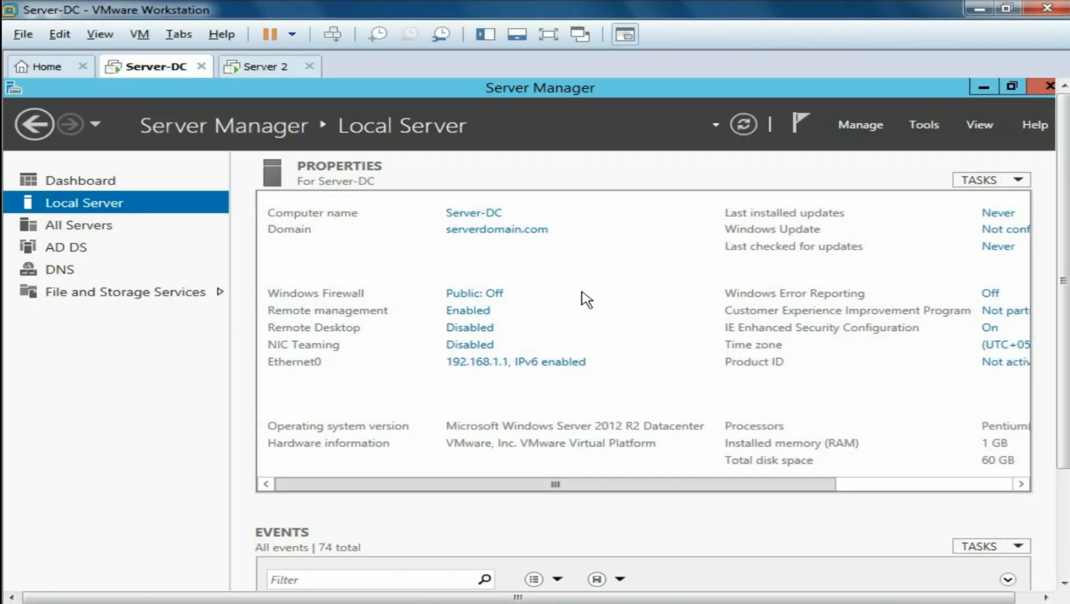
left_click(931, 122)
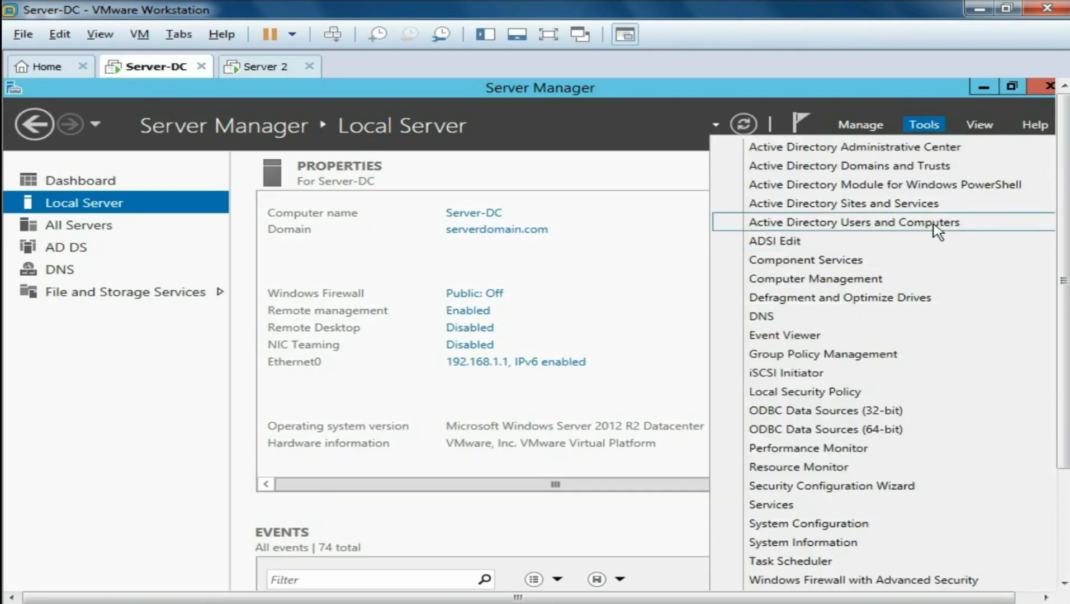
left_click(967, 222)
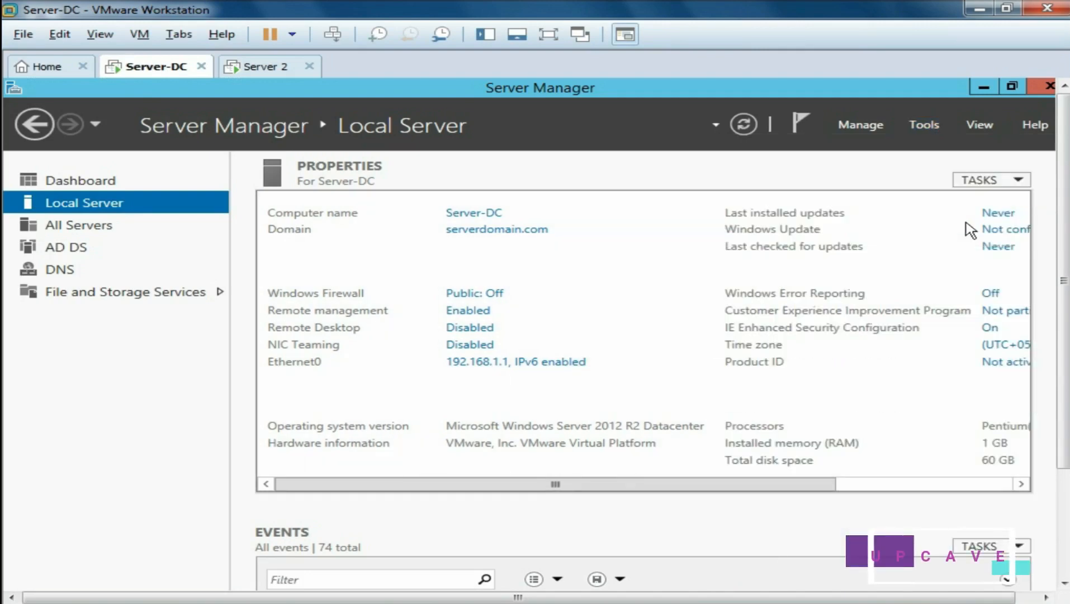
left_click(984, 87)
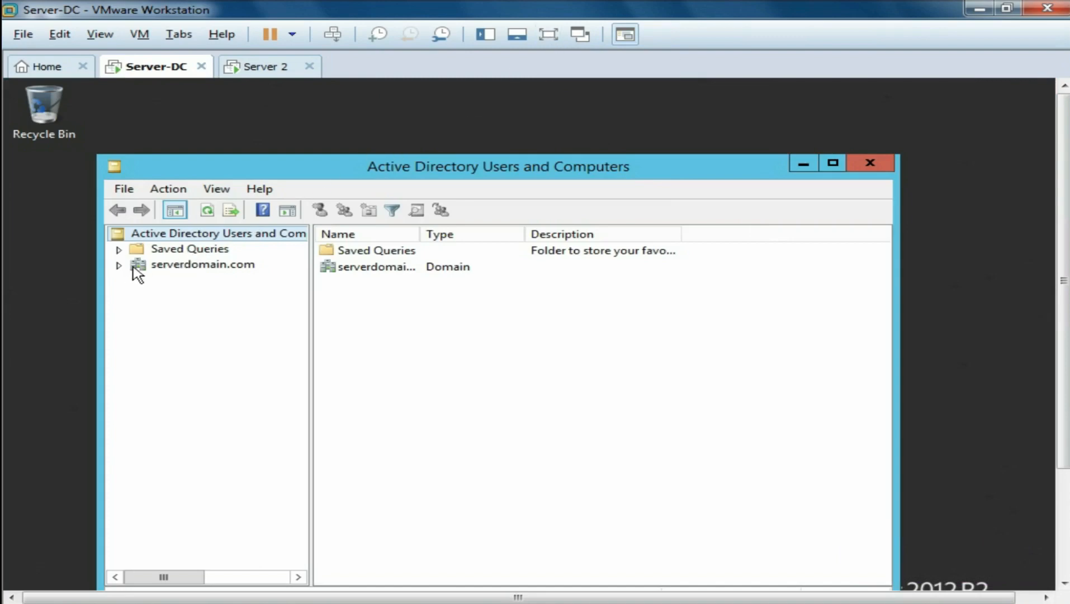
- In the maximized console, expand serverdomain.com and select SERVER2 in the Computers container
left_click(832, 165)
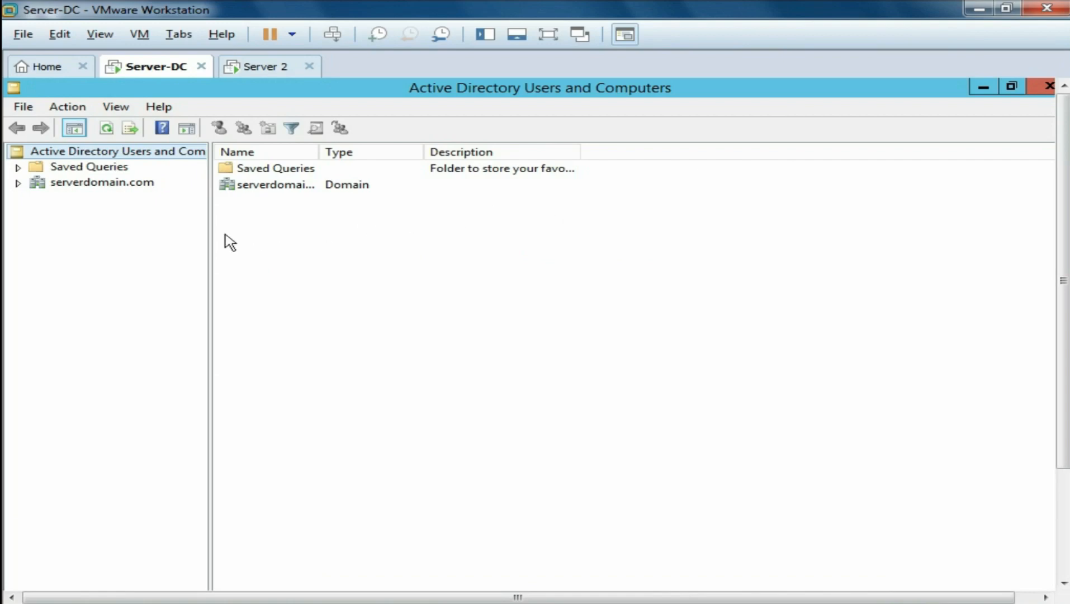
left_click(18, 184)
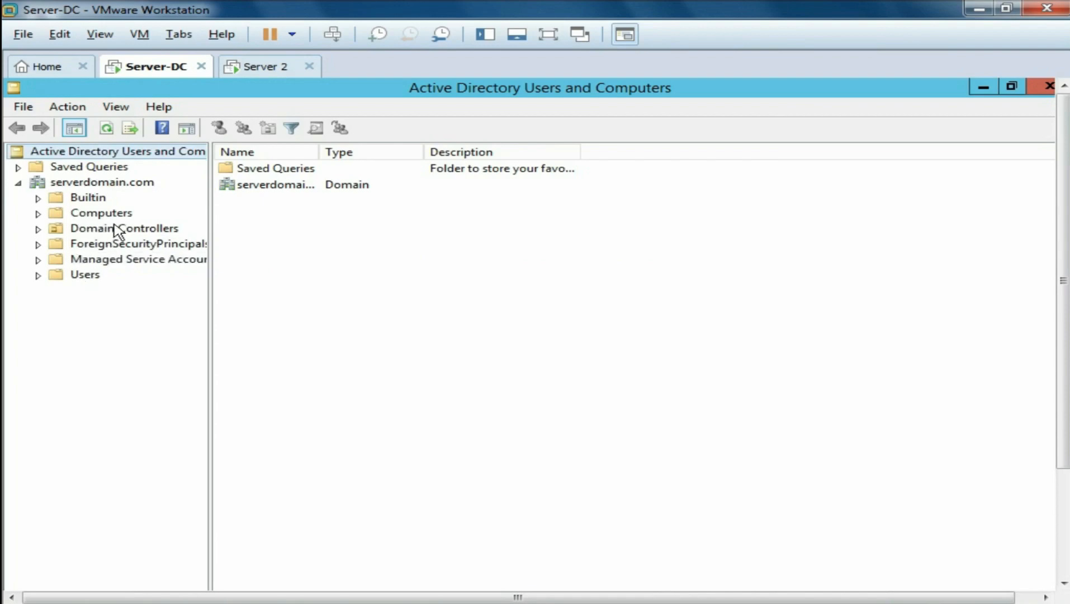
left_click(37, 213)
left_click(72, 214)
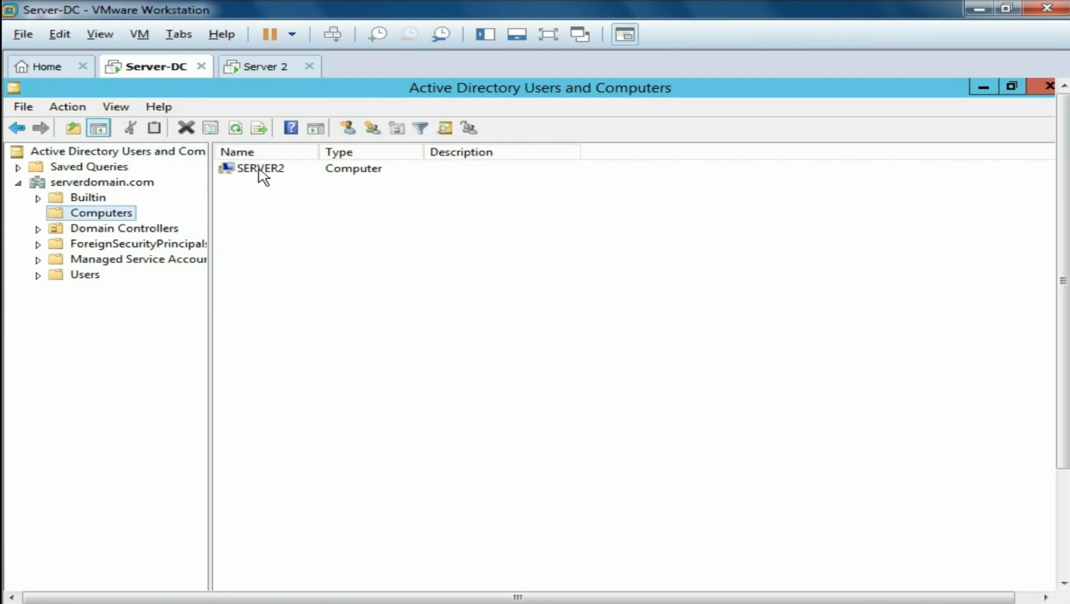
left_click(264, 171)
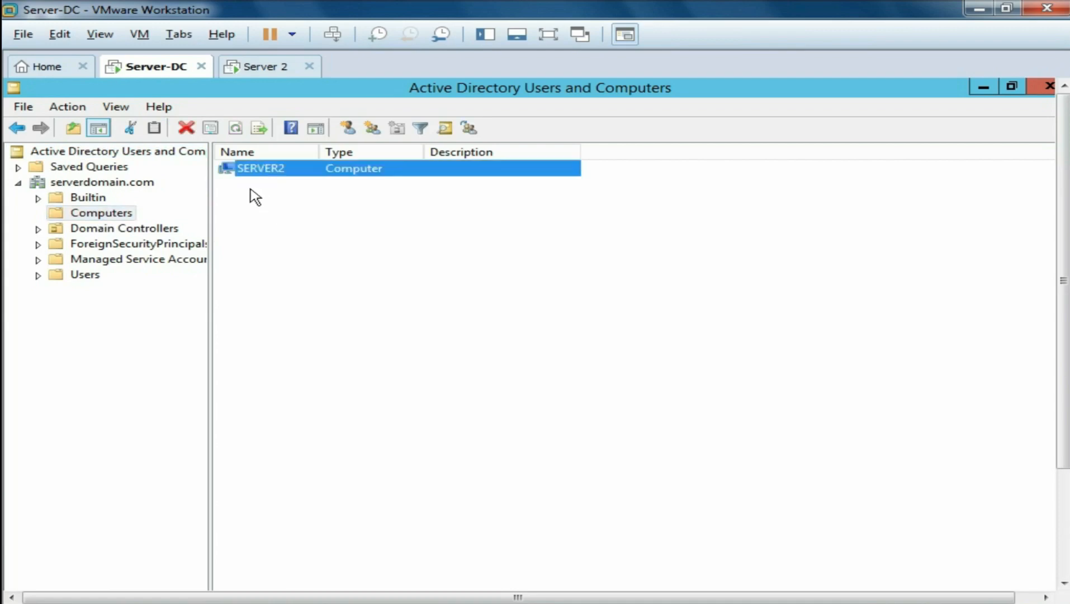
- Confirm SERVER2 is Server2.serverdomain.com running Windows Server 2012 R2 Datacenter, then close the console
right_click(269, 168)
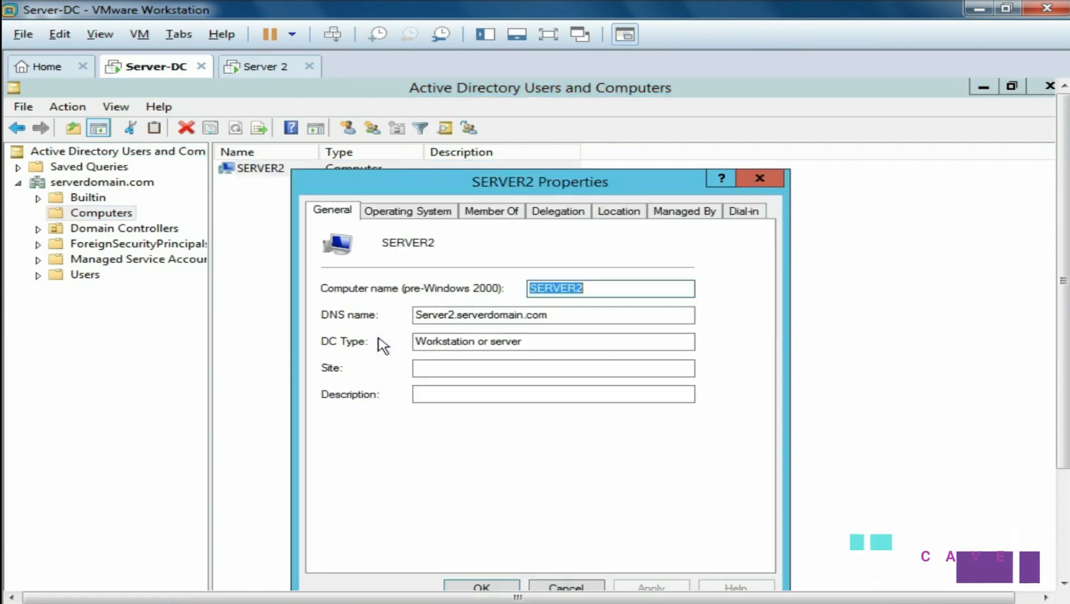
left_click(376, 342)
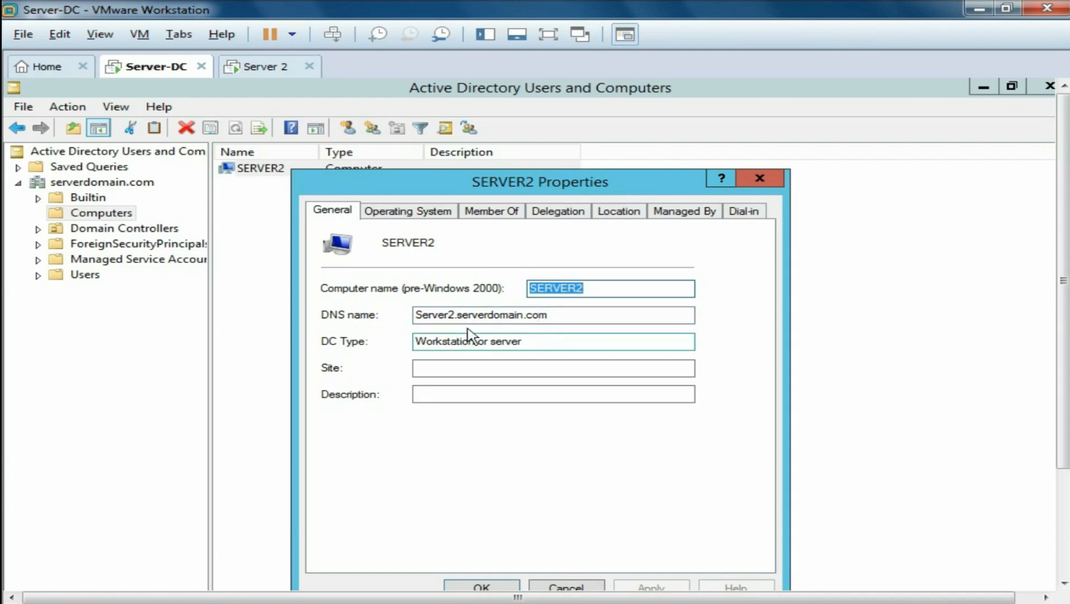
left_click(423, 215)
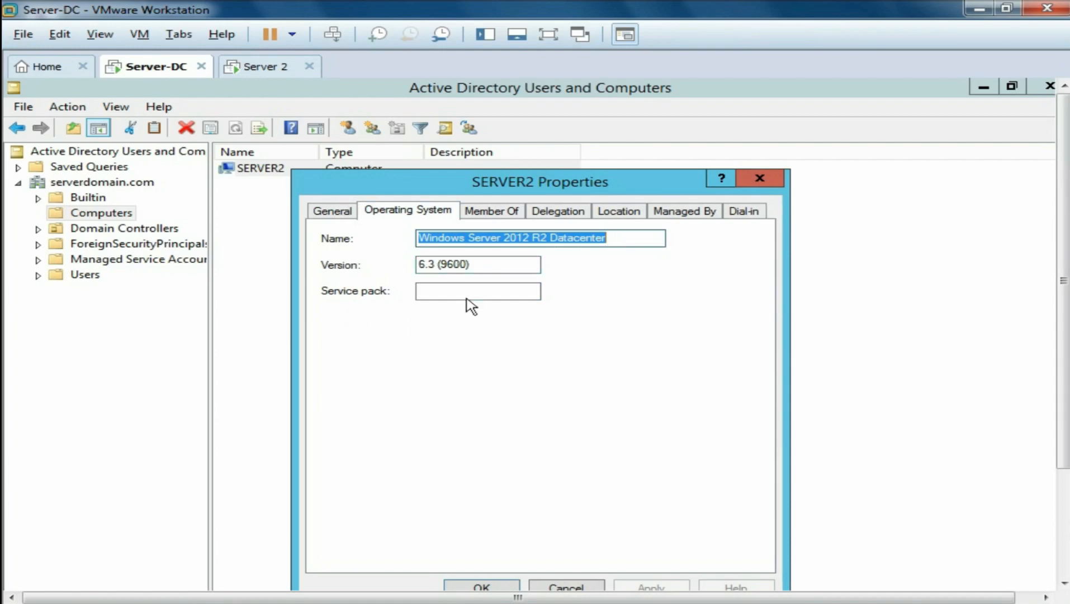
left_click(482, 586)
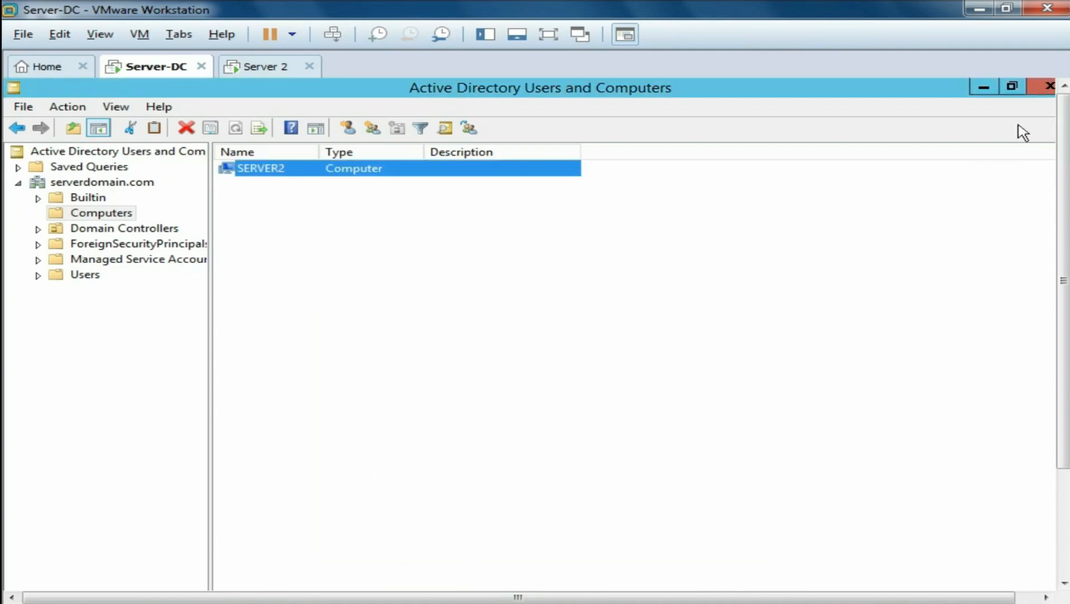
left_click(1042, 87)
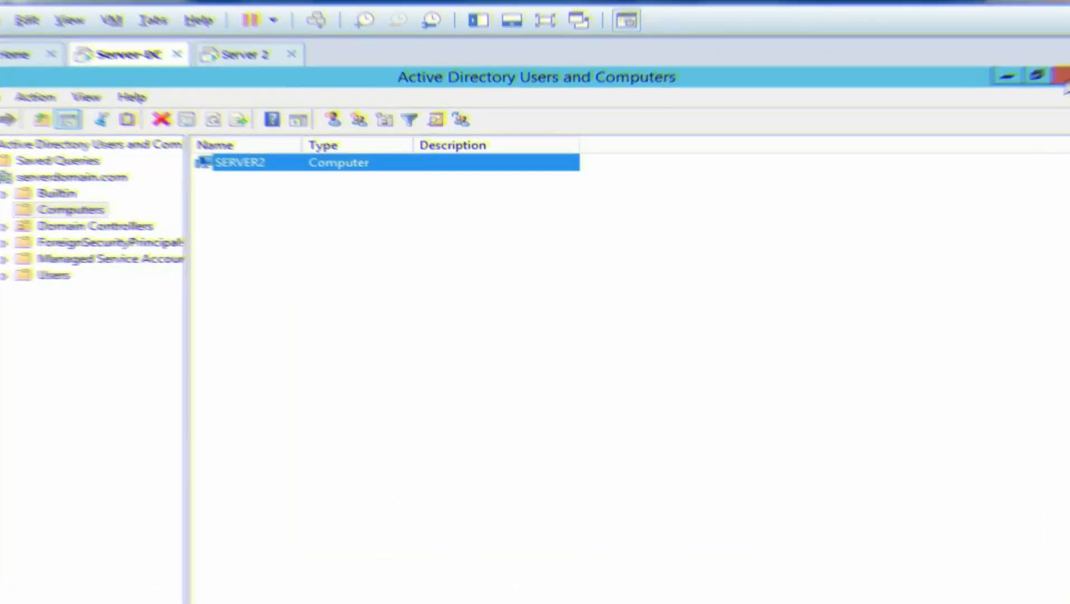